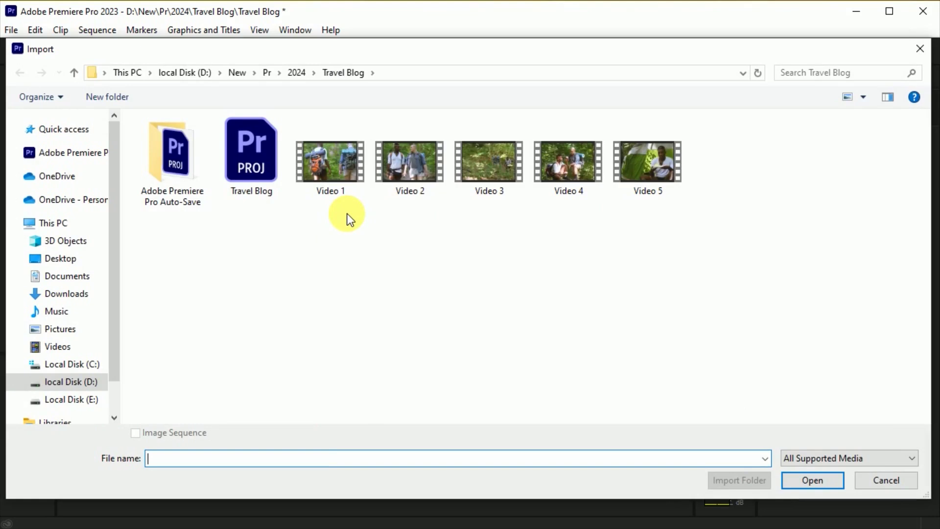
# Import the five clips Video 1 through Video 5 from the Travel Blog folder into the project.
pyautogui.moveTo(680, 234); pyautogui.dragTo(331, 187)
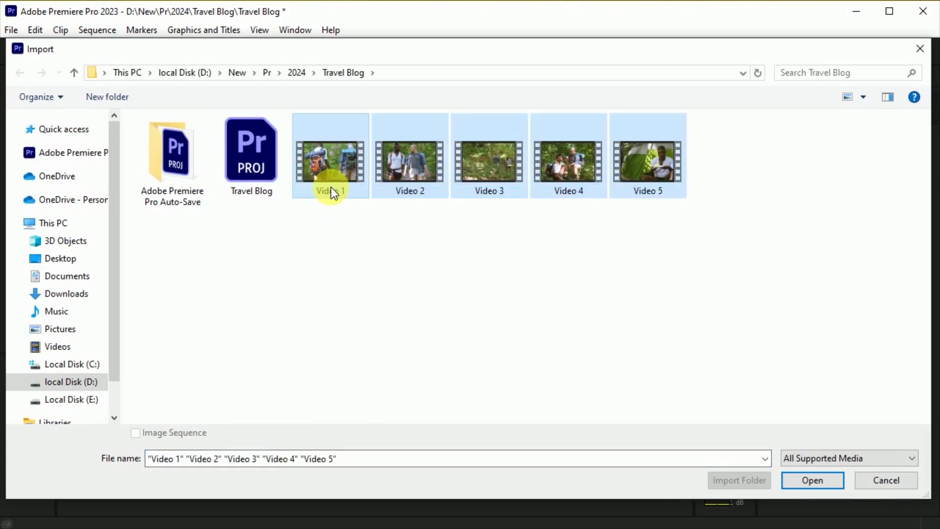
pyautogui.click(814, 481)
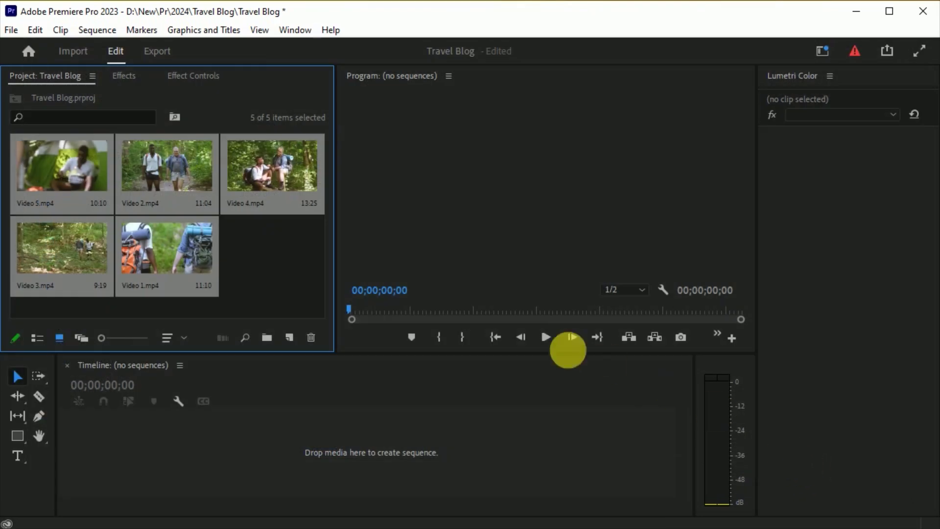
pyautogui.click(290, 262)
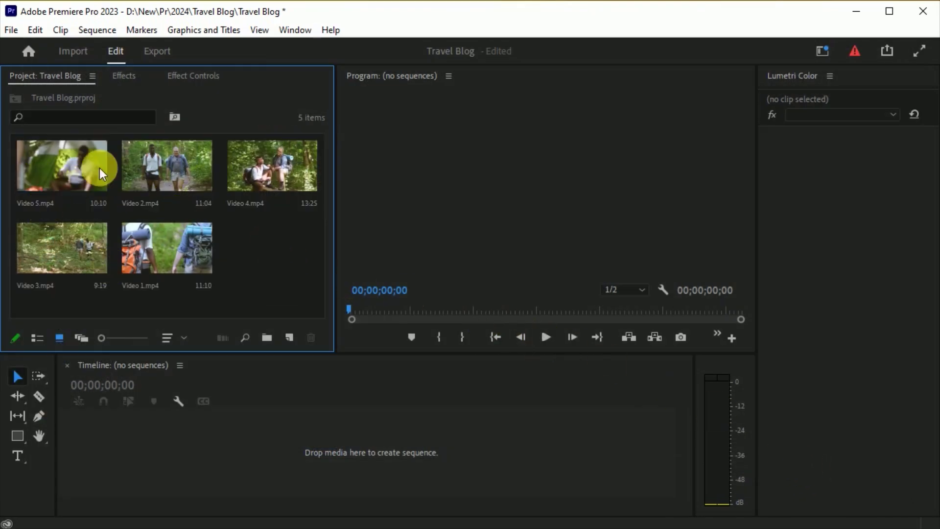
# Create a sequence from Video 1.mp4 and trim the clip's opening so that it lasts about 8:21.
pyautogui.click(167, 247)
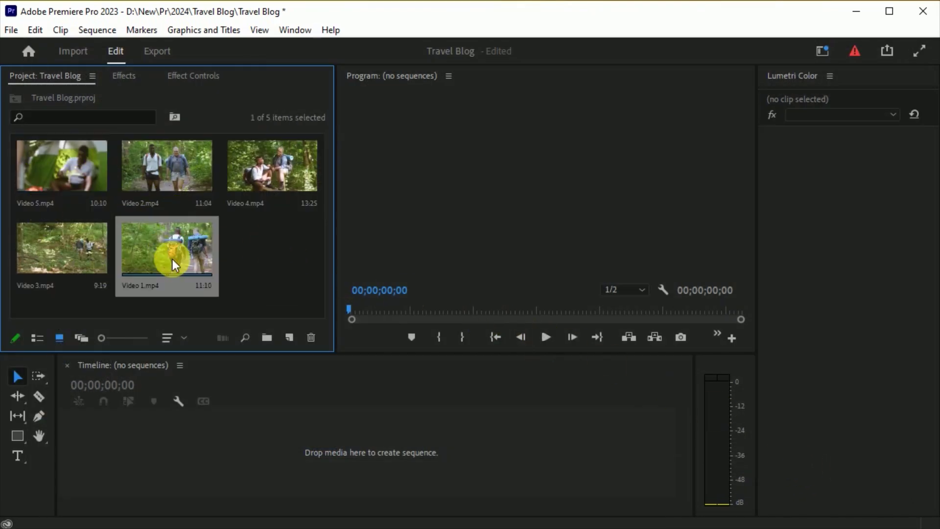
pyautogui.moveTo(196, 318); pyautogui.dragTo(314, 458)
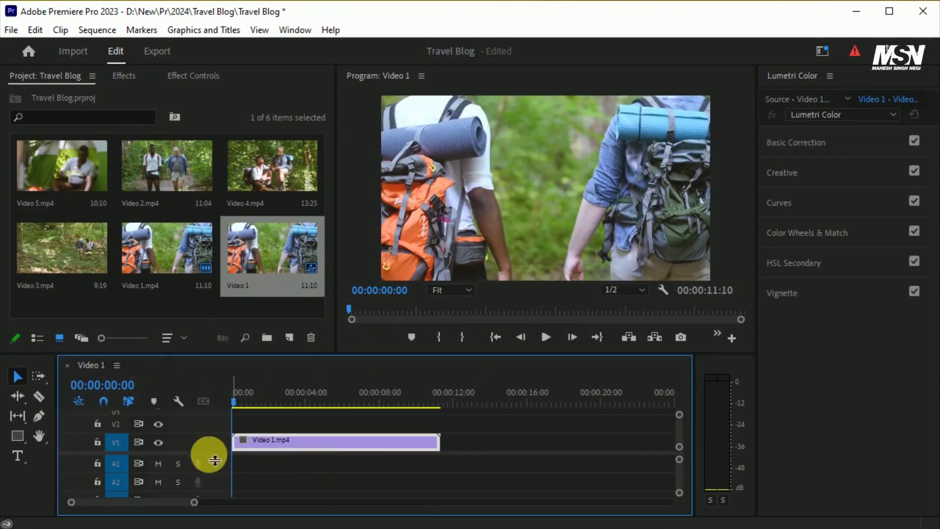
pyautogui.moveTo(215, 458); pyautogui.dragTo(218, 474)
pyautogui.moveTo(236, 400); pyautogui.dragTo(280, 402)
pyautogui.moveTo(233, 456)
pyautogui.mouseDown()
pyautogui.moveTo(281, 456)
pyautogui.moveTo(248, 457)
pyautogui.mouseUp()
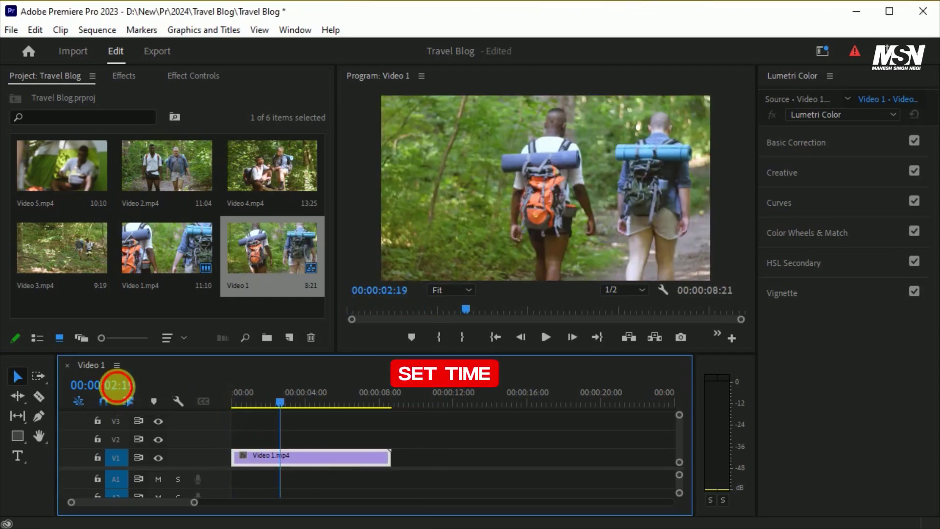
# Set the playhead to 00:00:03:20 and trim the end of the Video 1 clip to that time.
pyautogui.doubleClick(117, 387)
pyautogui.press('BackSpace')
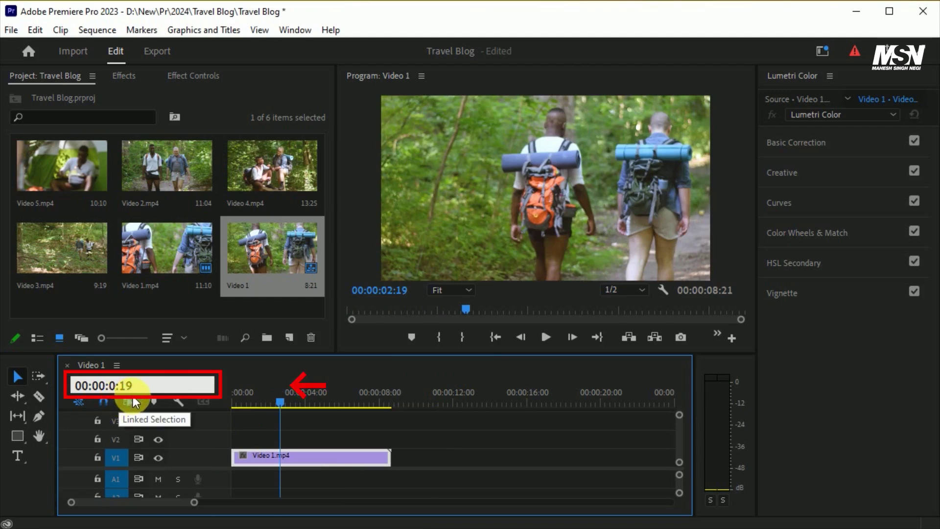
pyautogui.write('3:20')
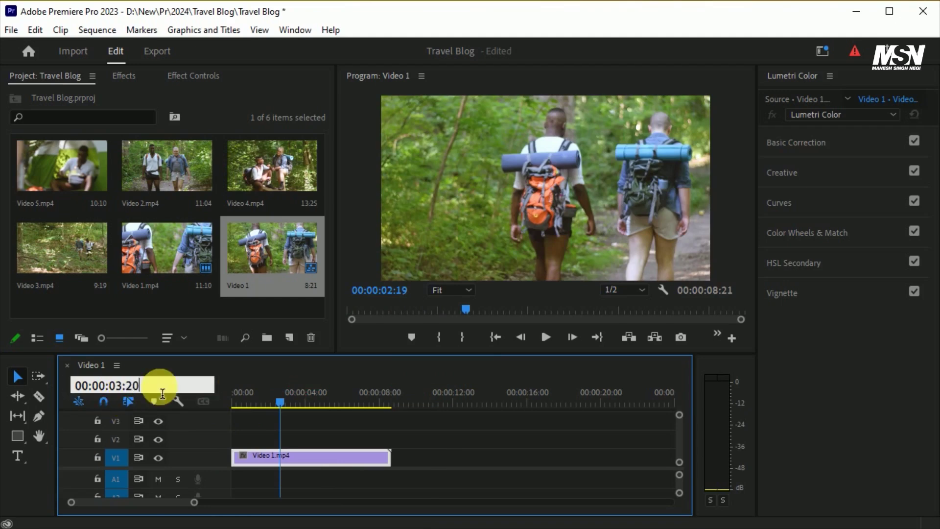
pyautogui.press('Return')
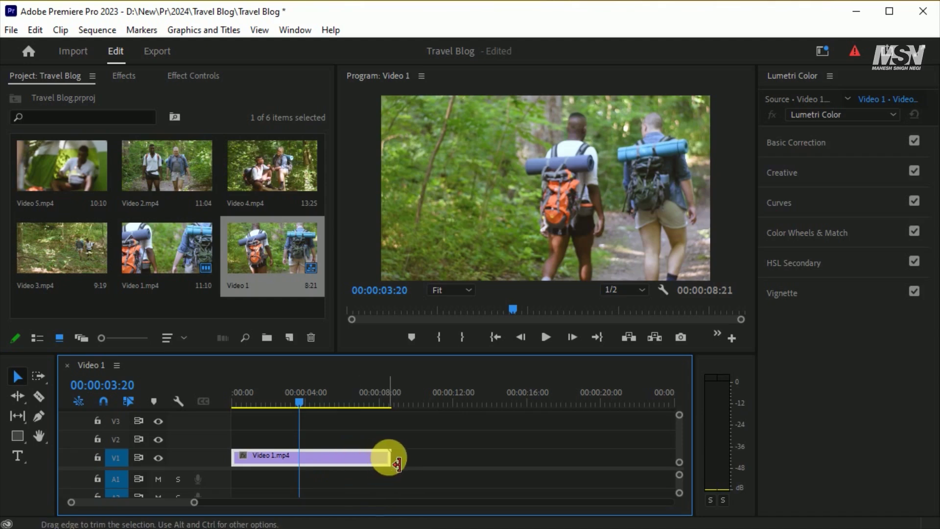
pyautogui.moveTo(389, 458); pyautogui.dragTo(299, 458)
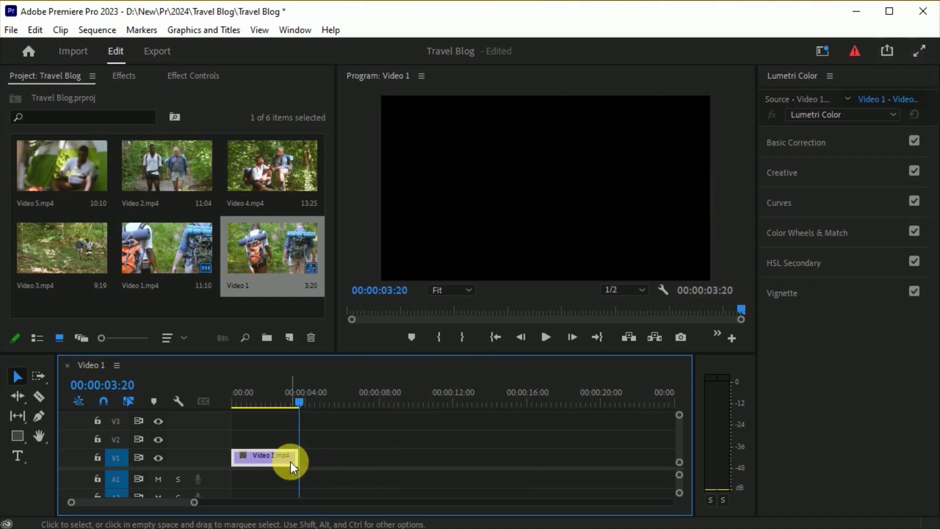
# Add Video 2.mp4 directly after Video 1 on V1, trim about one second off its start and close the gap.
pyautogui.moveTo(172, 190); pyautogui.dragTo(317, 466)
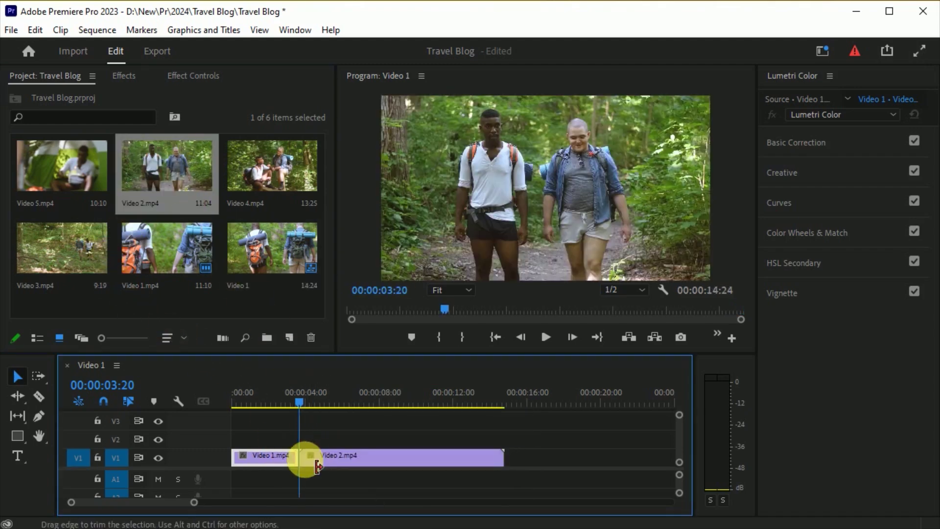
pyautogui.click(299, 402)
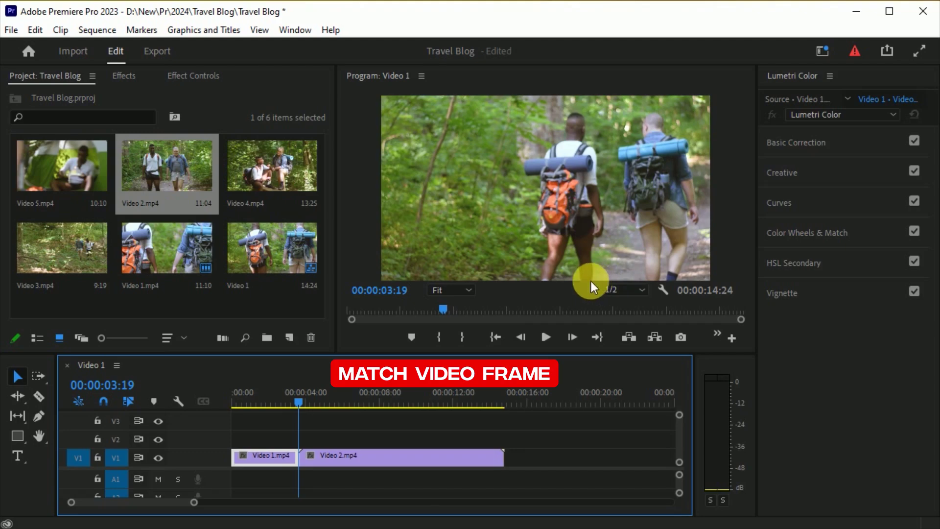
pyautogui.moveTo(299, 400); pyautogui.dragTo(319, 400)
pyautogui.moveTo(302, 459); pyautogui.dragTo(321, 462)
pyautogui.click(296, 401)
pyautogui.click(310, 456)
pyautogui.press('Delete')
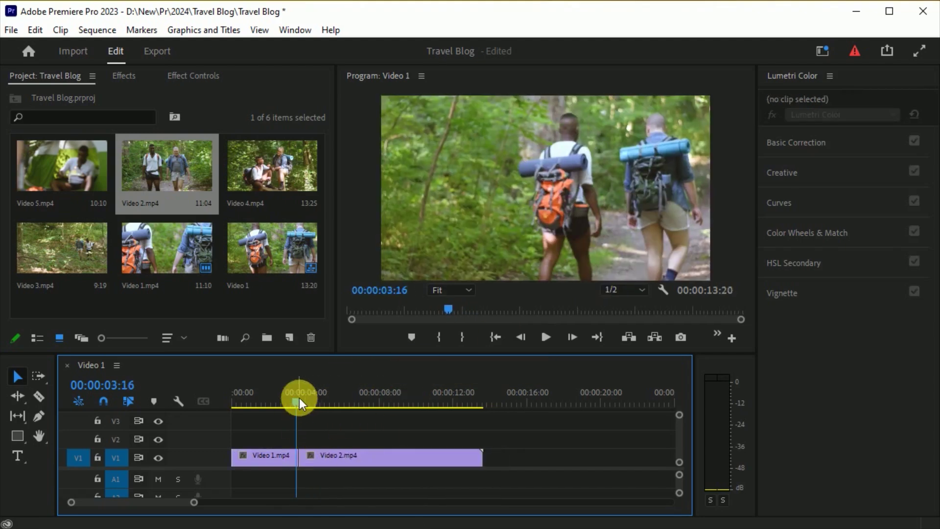
# Trim the Video 2 clip further so that it starts at 00:00:03:20 and ends at 00:00:07:10.
pyautogui.click(298, 400)
pyautogui.moveTo(314, 453); pyautogui.dragTo(250, 445)
pyautogui.moveTo(411, 442); pyautogui.dragTo(334, 460)
pyautogui.click(311, 473)
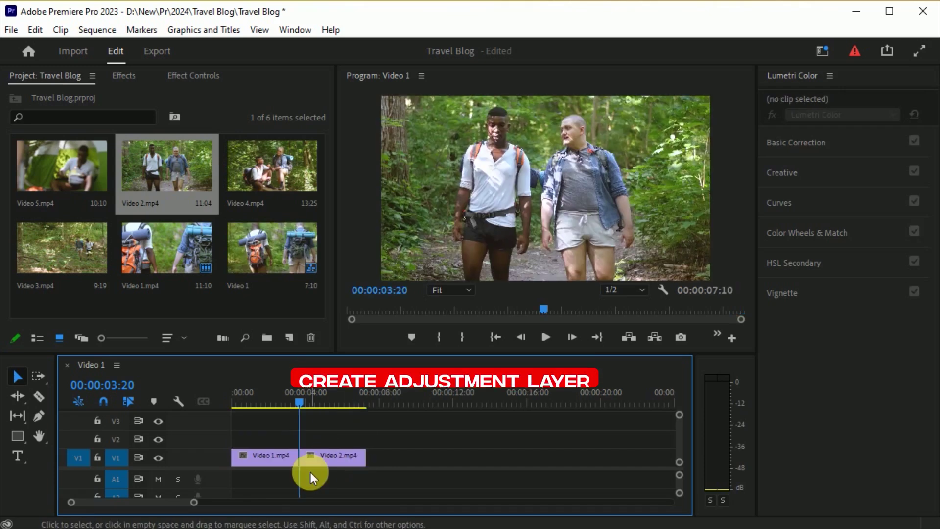
# Create a 1920 × 1080 adjustment layer with a 25.00 fps timebase and square pixels.
pyautogui.click(289, 338)
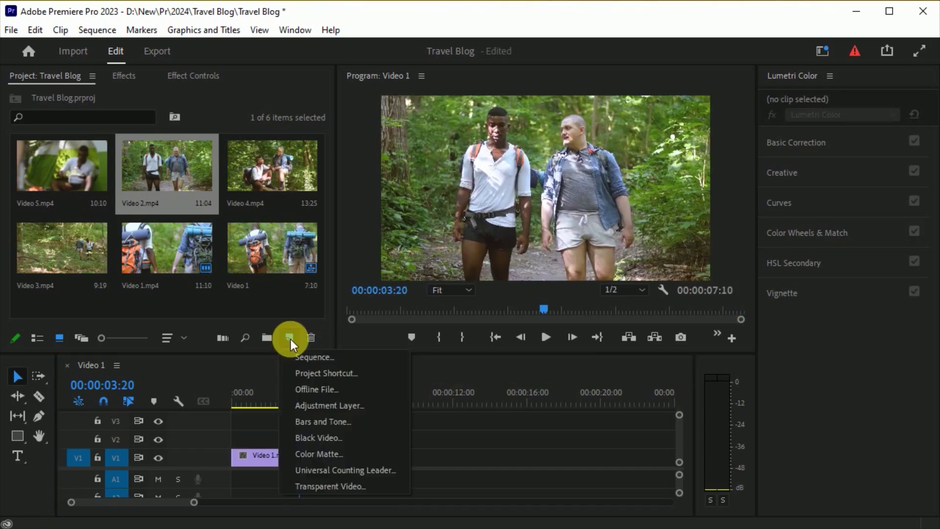
pyautogui.click(367, 407)
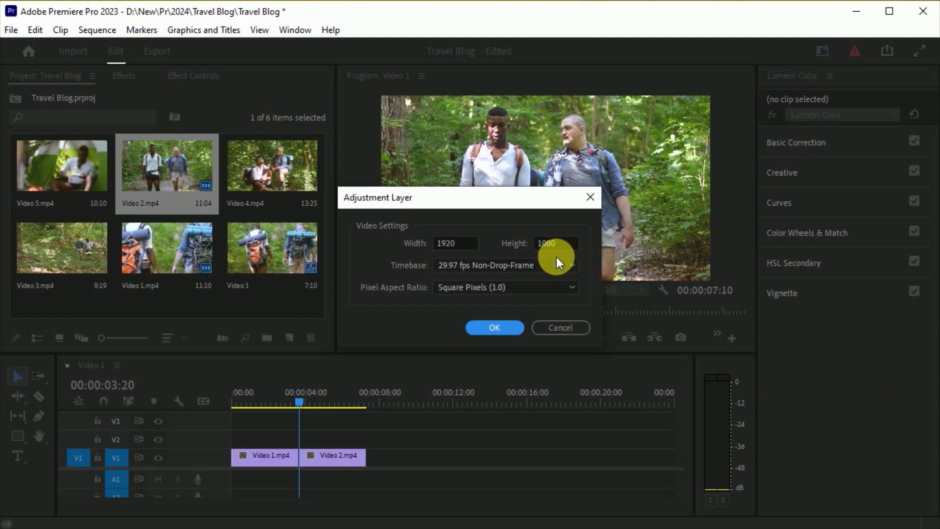
pyautogui.click(482, 268)
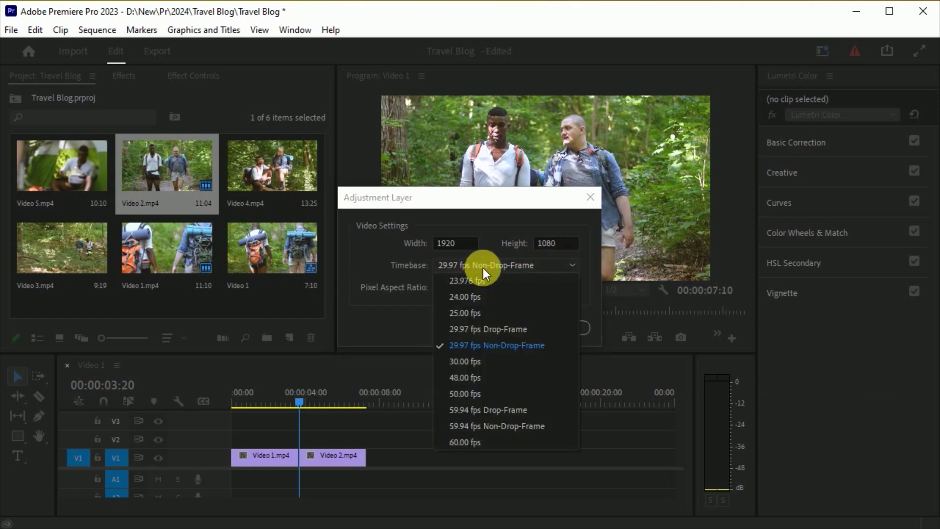
pyautogui.click(479, 311)
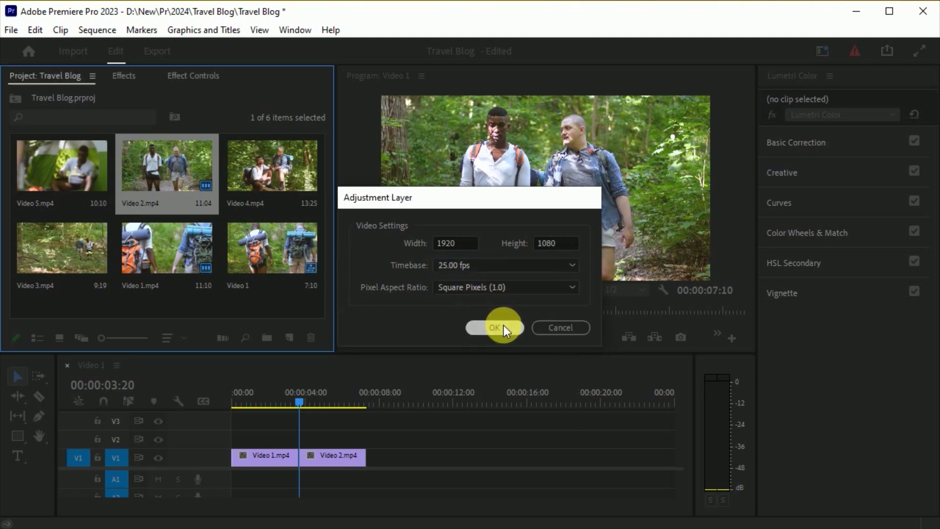
pyautogui.click(503, 325)
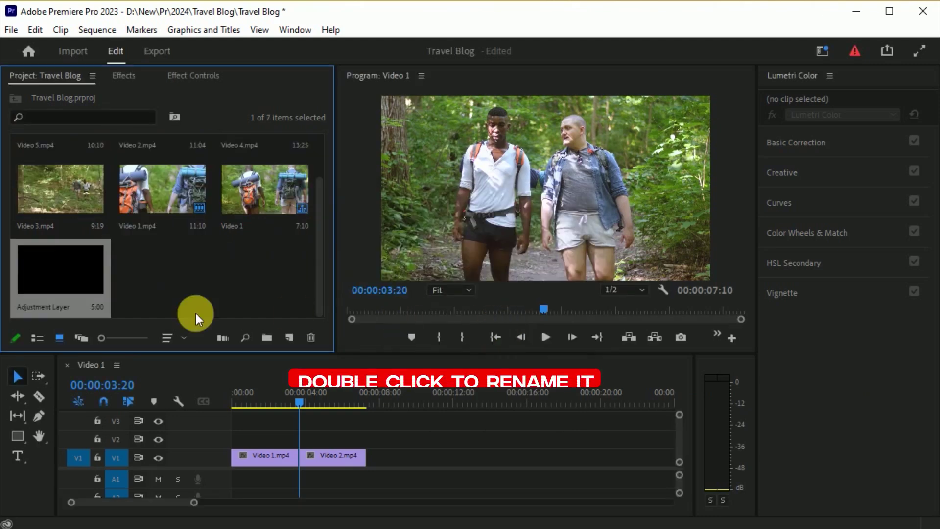
# Rename the new adjustment layer in the project as Travel Transition.
pyautogui.doubleClick(62, 308)
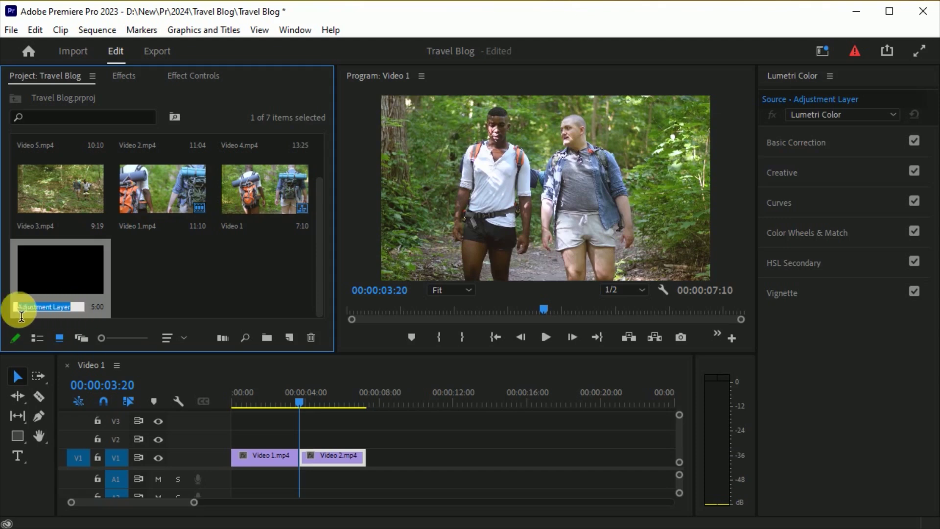
pyautogui.write('Travel Tran')
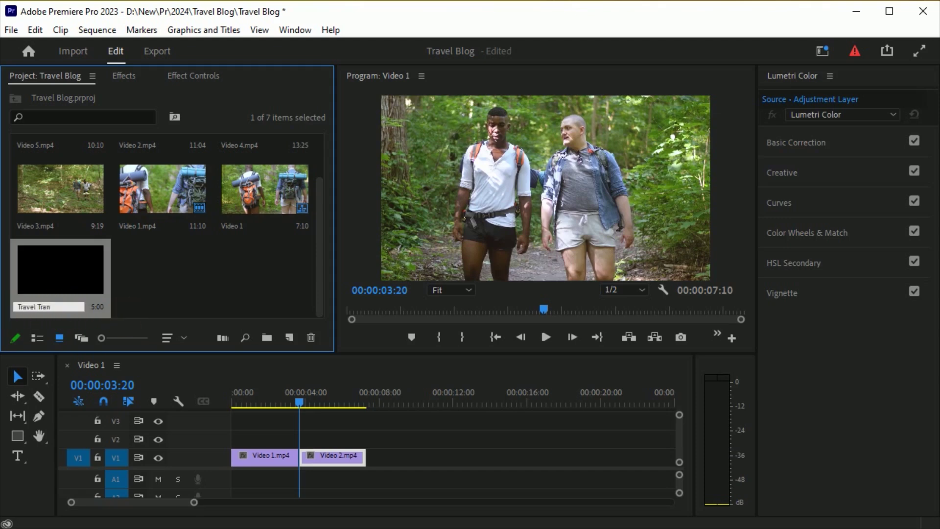
pyautogui.write('sition')
pyautogui.press('Return')
pyautogui.click(172, 301)
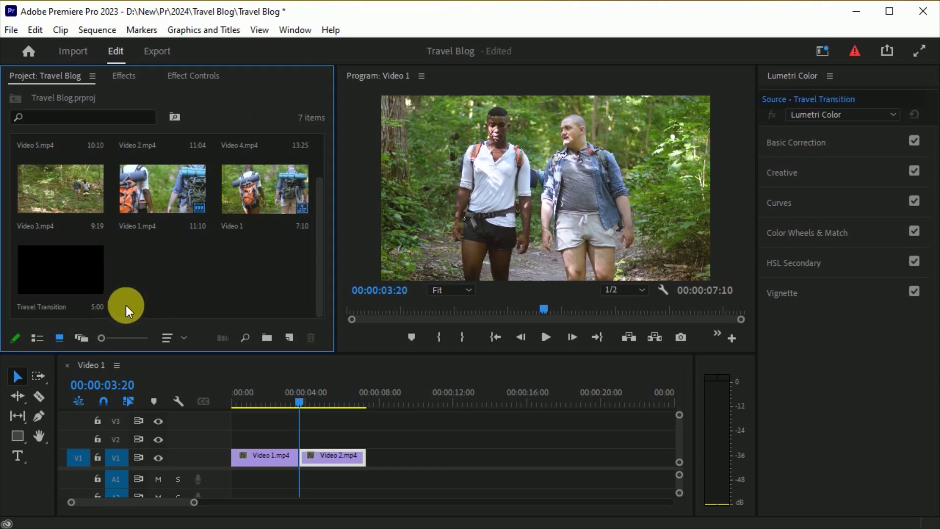
# Place the Travel Transition adjustment layer on track V2 at the start of the sequence.
pyautogui.moveTo(98, 299); pyautogui.dragTo(333, 437)
pyautogui.moveTo(196, 504); pyautogui.dragTo(163, 504)
pyautogui.moveTo(499, 441); pyautogui.dragTo(241, 439)
# Trim the end of the Travel Transition layer so that it lasts 15 frames.
pyautogui.click(232, 405)
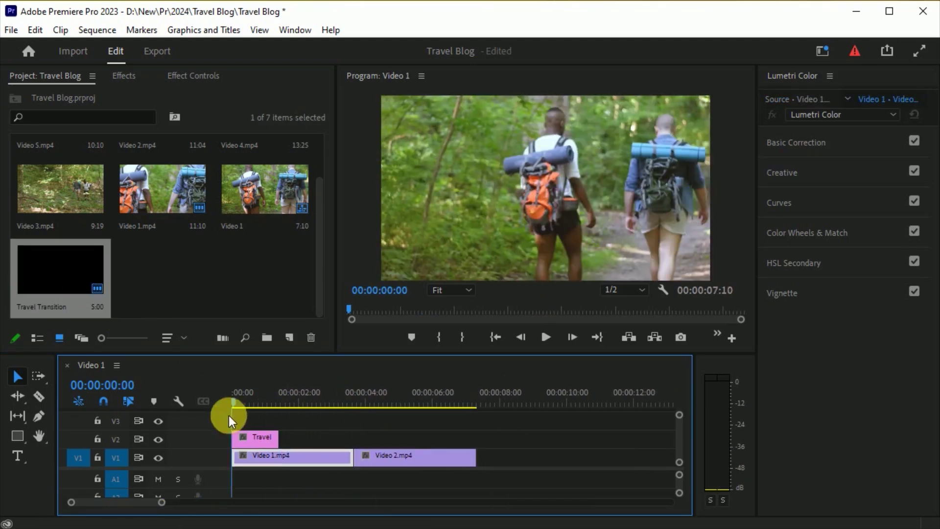
pyautogui.click(249, 403)
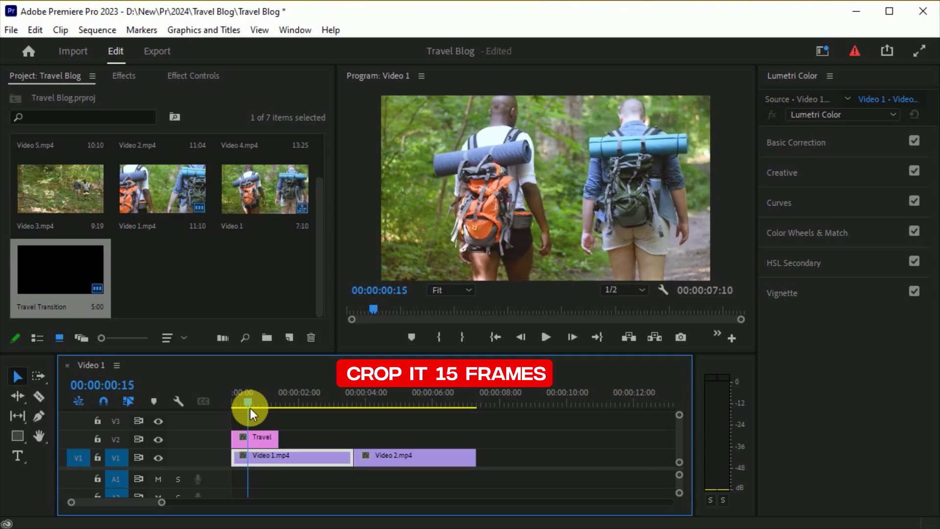
pyautogui.moveTo(278, 438); pyautogui.dragTo(245, 439)
# Add a marker to the Travel Transition layer at frame 7 to define its center.
pyautogui.press('-')
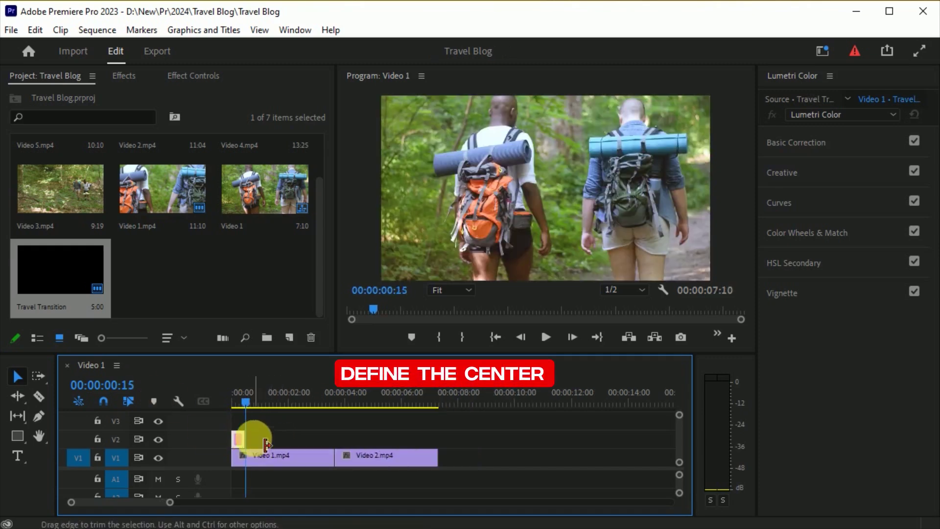
pyautogui.moveTo(170, 502); pyautogui.dragTo(127, 502)
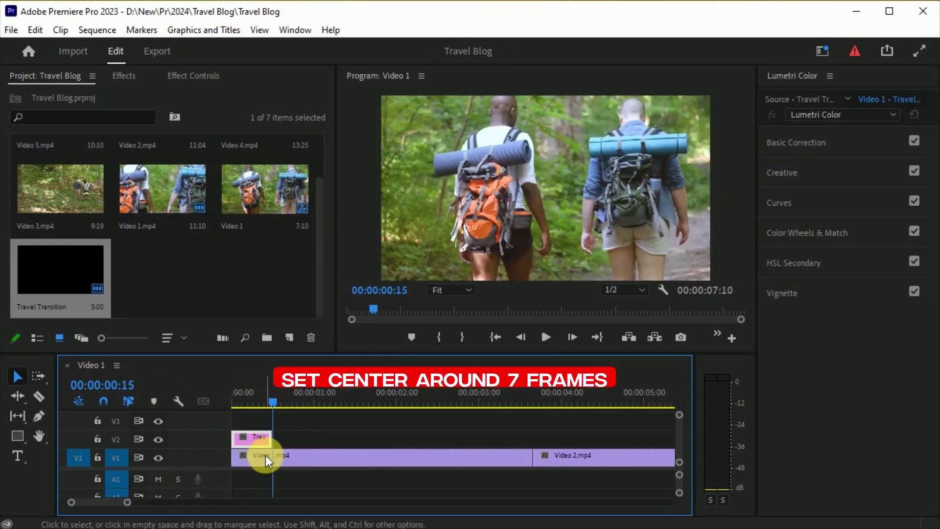
pyautogui.moveTo(260, 400); pyautogui.dragTo(252, 404)
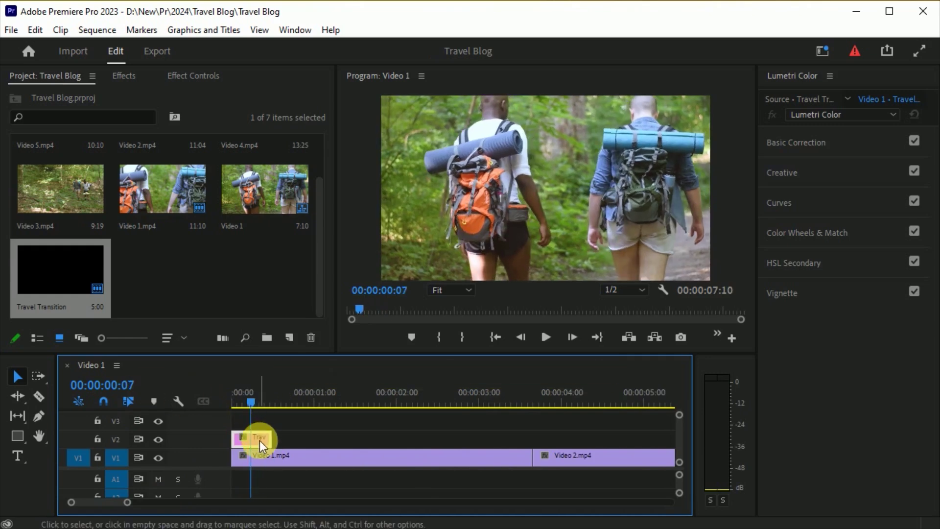
pyautogui.press('m')
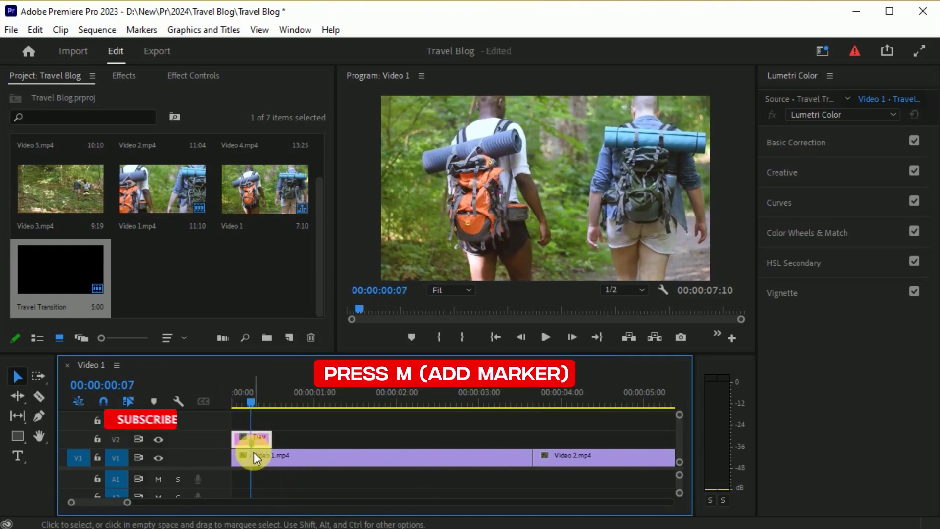
# Move the Travel Transition layer so its center marker lines up with the cut between Video 1 and Video 2 at 00:00:03:20.
pyautogui.moveTo(266, 404); pyautogui.dragTo(532, 433)
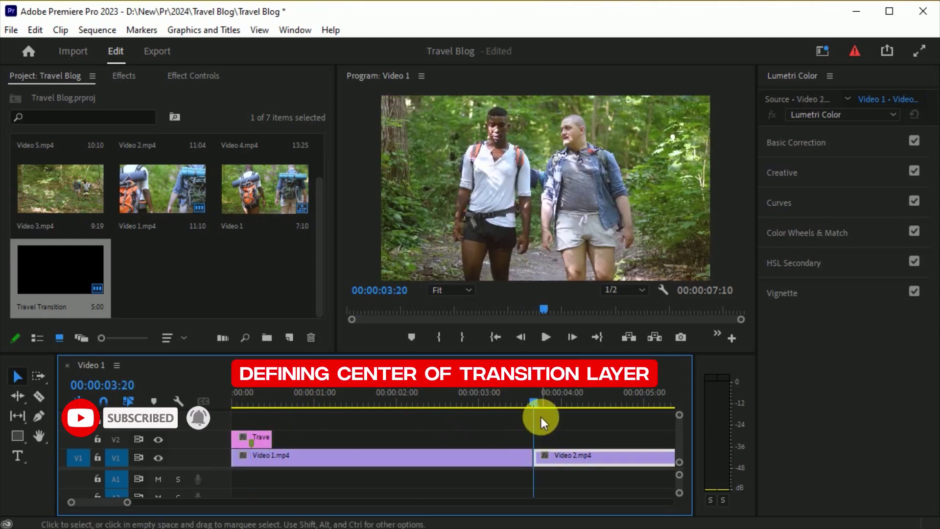
pyautogui.moveTo(267, 439); pyautogui.dragTo(551, 448)
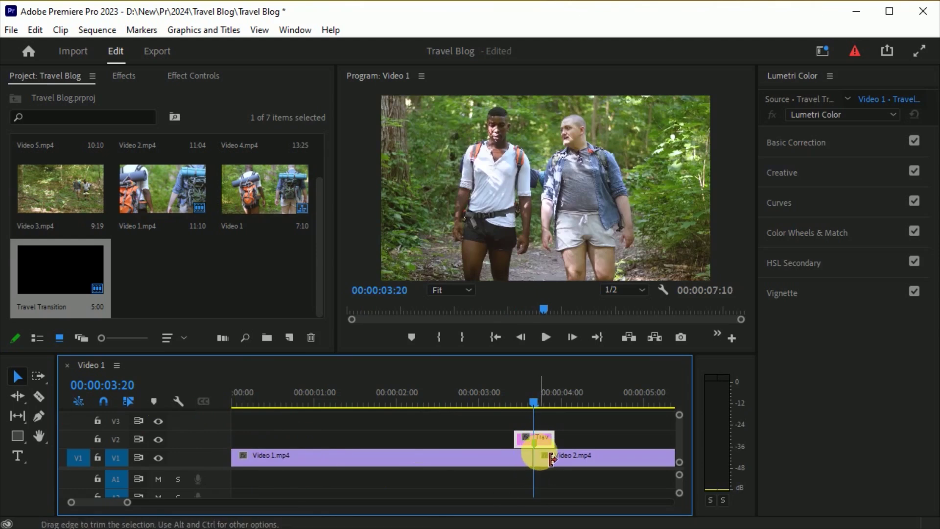
pyautogui.click(588, 443)
pyautogui.click(541, 468)
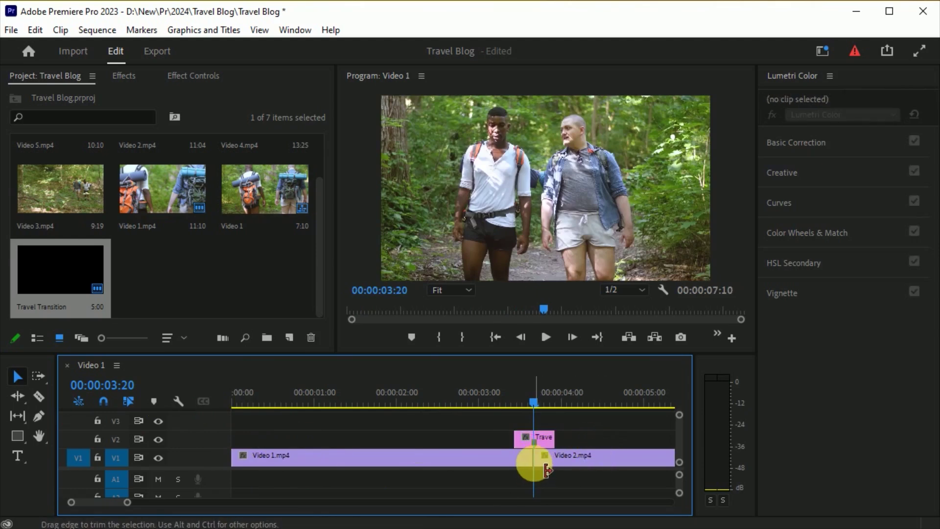
# Search the effects for "gau" and apply Gaussian Blur to the Travel Transition layer on V2.
pyautogui.moveTo(126, 502); pyautogui.dragTo(132, 501)
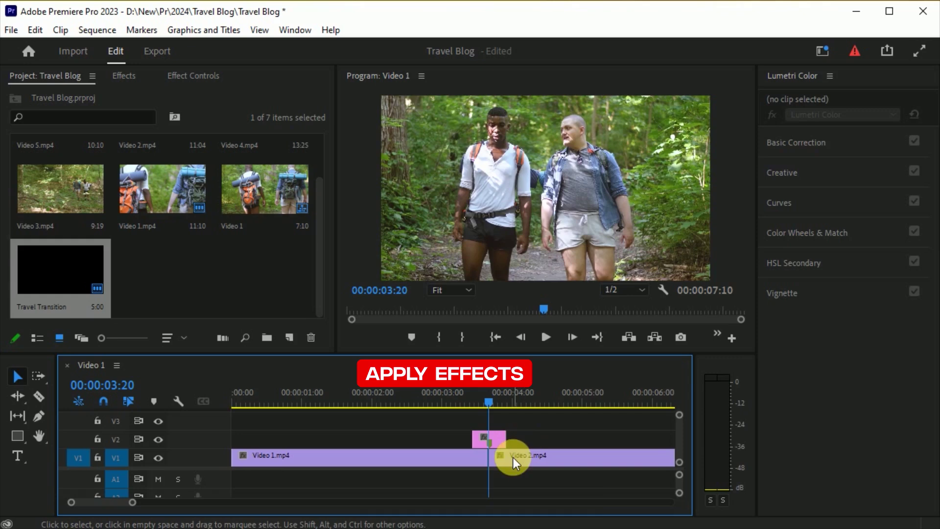
pyautogui.click(495, 441)
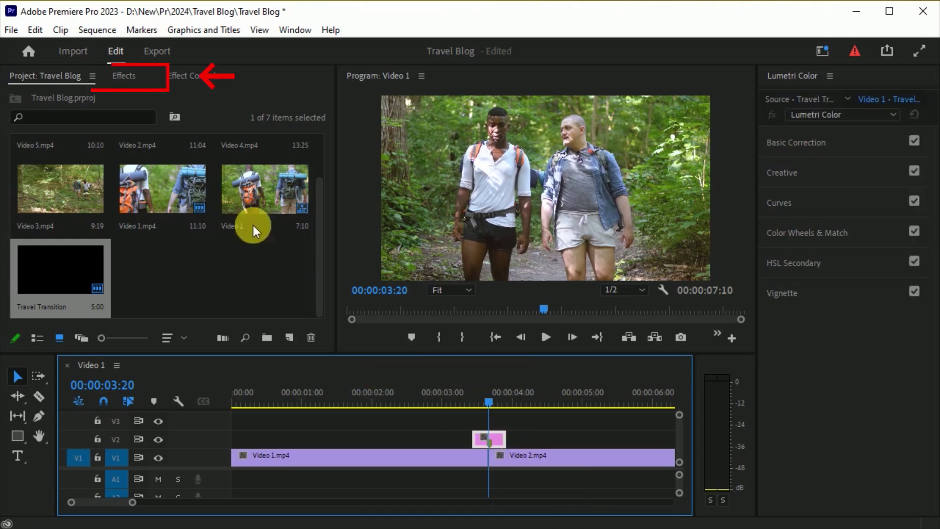
pyautogui.click(124, 76)
pyautogui.click(101, 96)
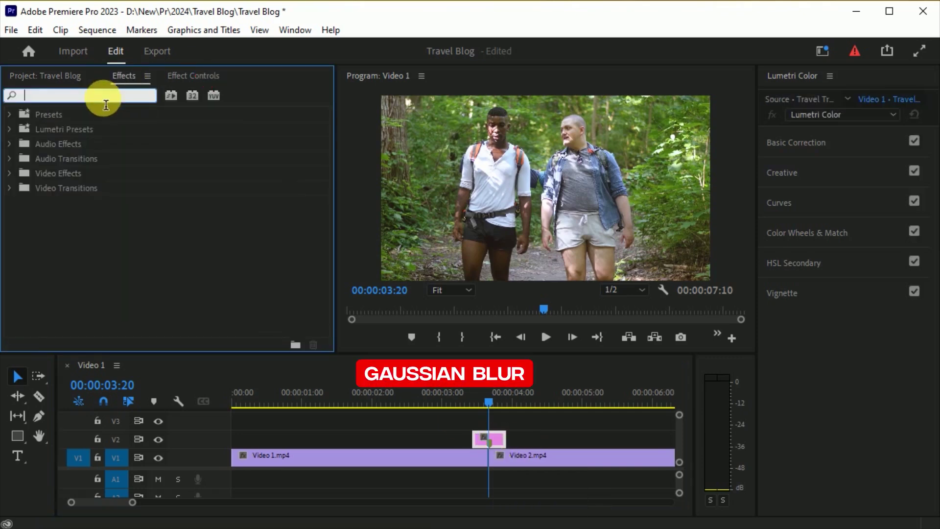
pyautogui.write('gau')
pyautogui.moveTo(92, 247); pyautogui.dragTo(486, 435)
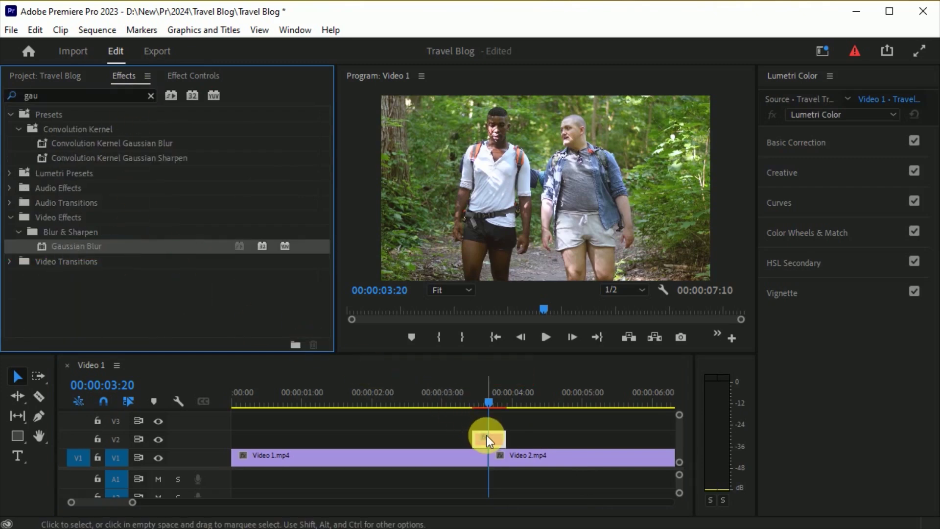
# Search the effects for "off" and apply Offset to the Travel Transition layer on V2.
pyautogui.click(151, 95)
pyautogui.click(112, 101)
pyautogui.write('off')
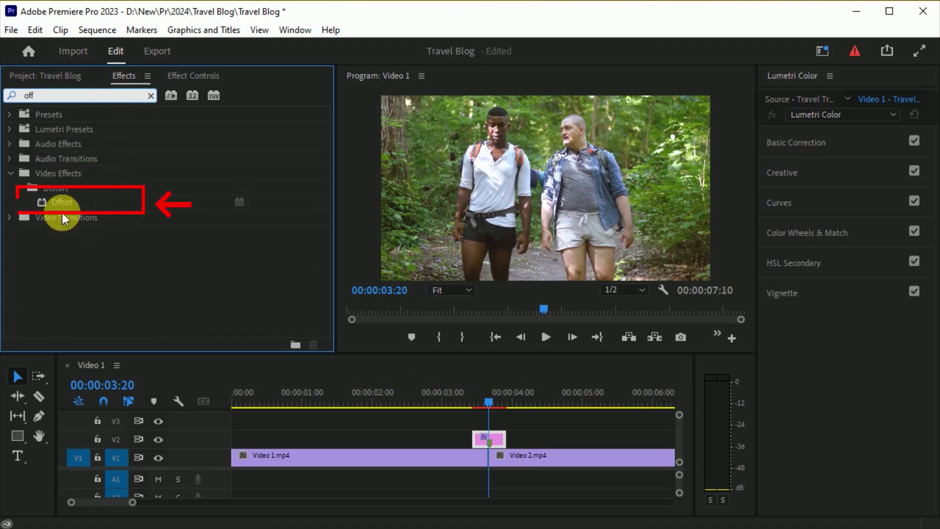
pyautogui.moveTo(63, 203); pyautogui.dragTo(492, 444)
# Search the effects for "dir" and apply Directional Blur to the Travel Transition layer on V2.
pyautogui.click(151, 96)
pyautogui.click(131, 95)
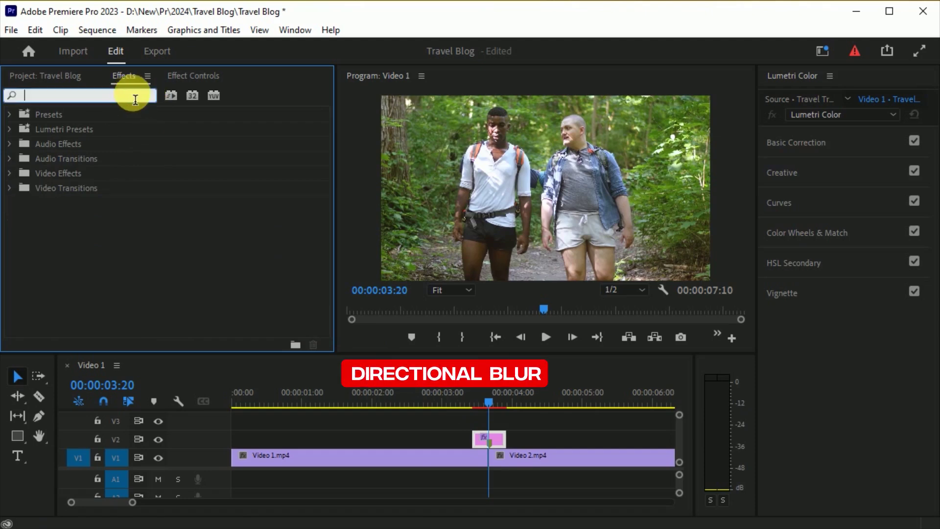
pyautogui.write('dir')
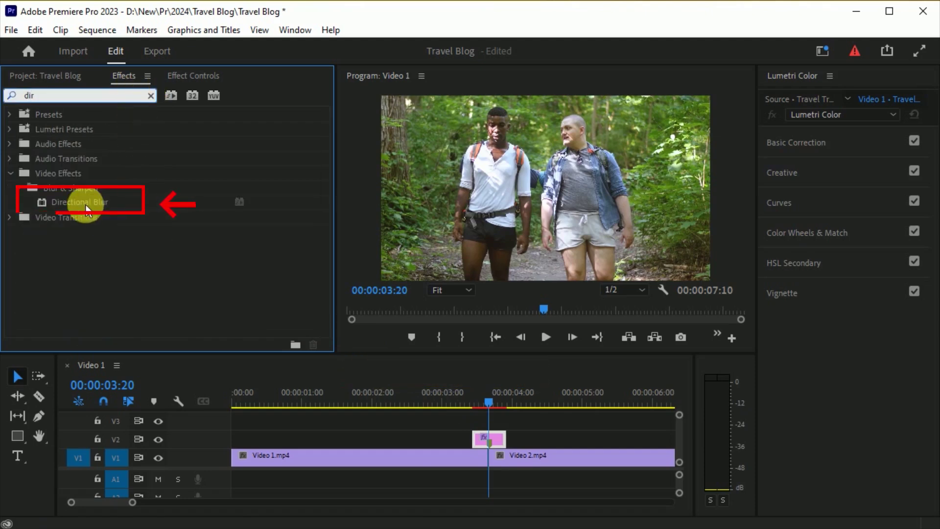
pyautogui.moveTo(83, 205)
pyautogui.mouseDown()
pyautogui.moveTo(273, 331)
pyautogui.moveTo(489, 439)
pyautogui.mouseUp()
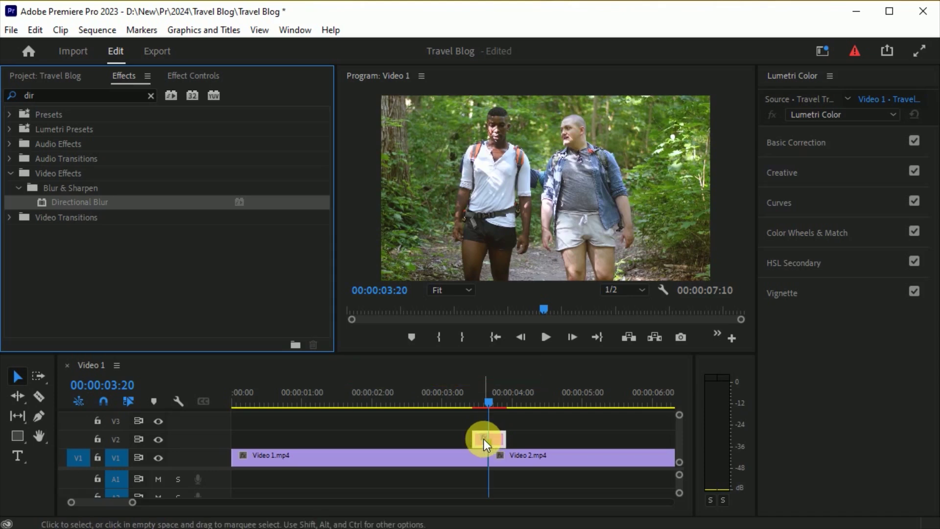
# Add a Gaussian Blur Blurriness keyframe of 7 to the Travel Transition layer at 00:00:03:14.
pyautogui.click(183, 75)
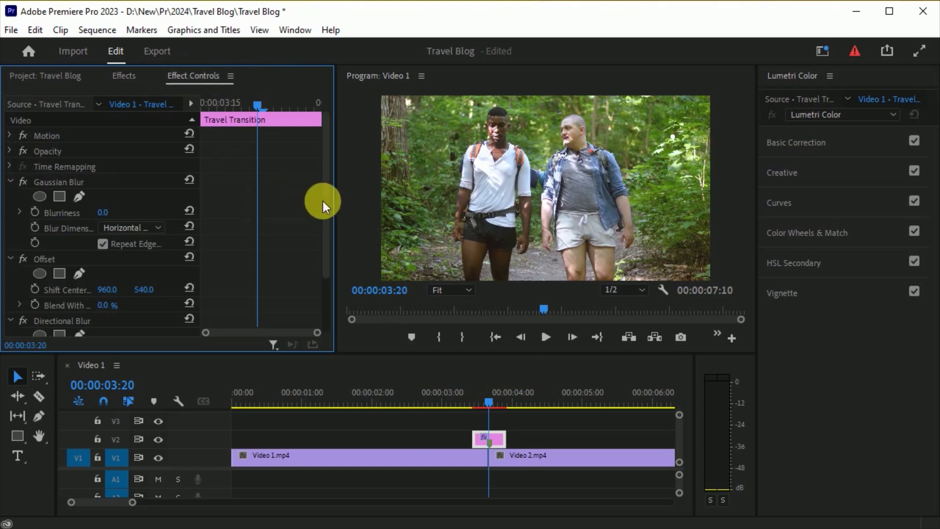
pyautogui.moveTo(322, 201); pyautogui.dragTo(324, 240)
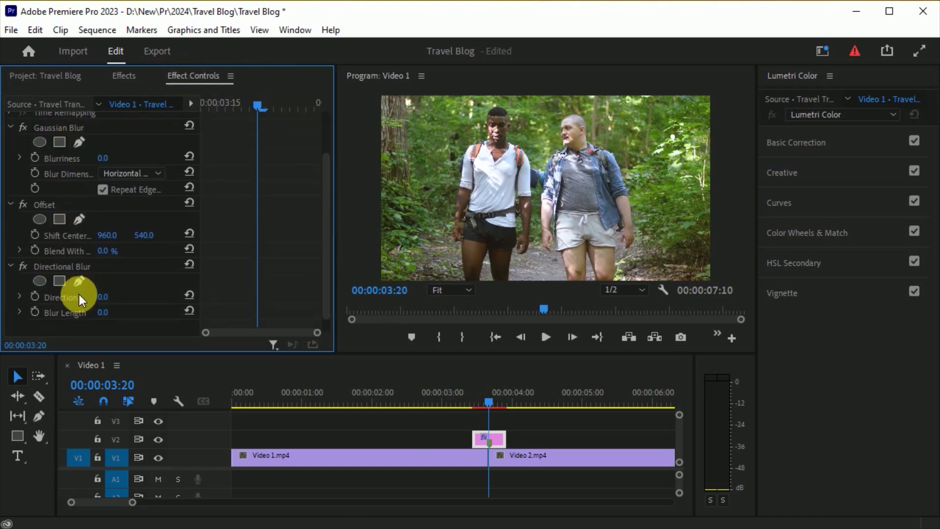
pyautogui.moveTo(485, 403); pyautogui.dragTo(475, 409)
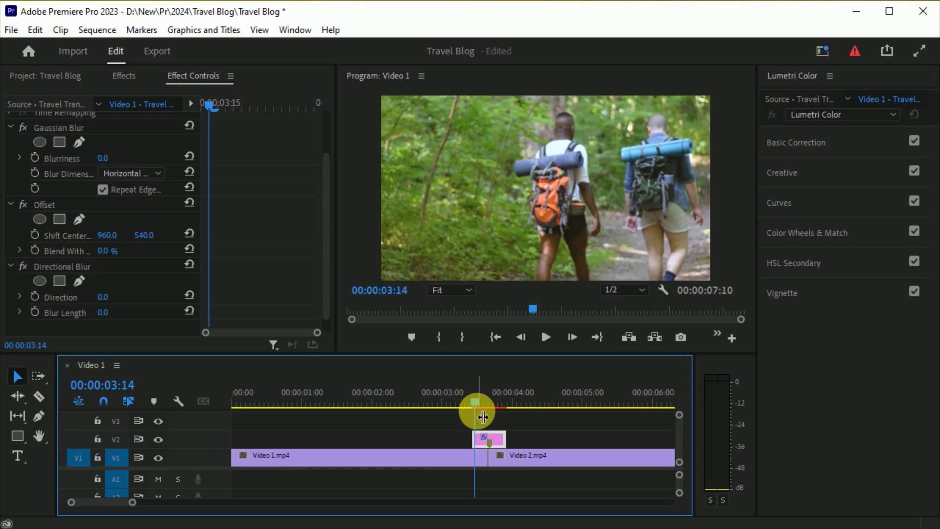
pyautogui.click(482, 443)
pyautogui.click(34, 158)
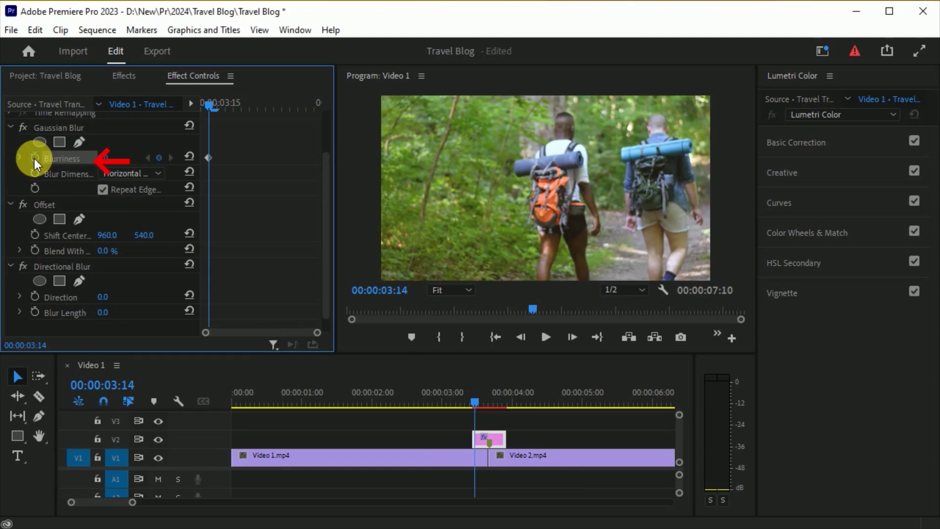
pyautogui.click(105, 159)
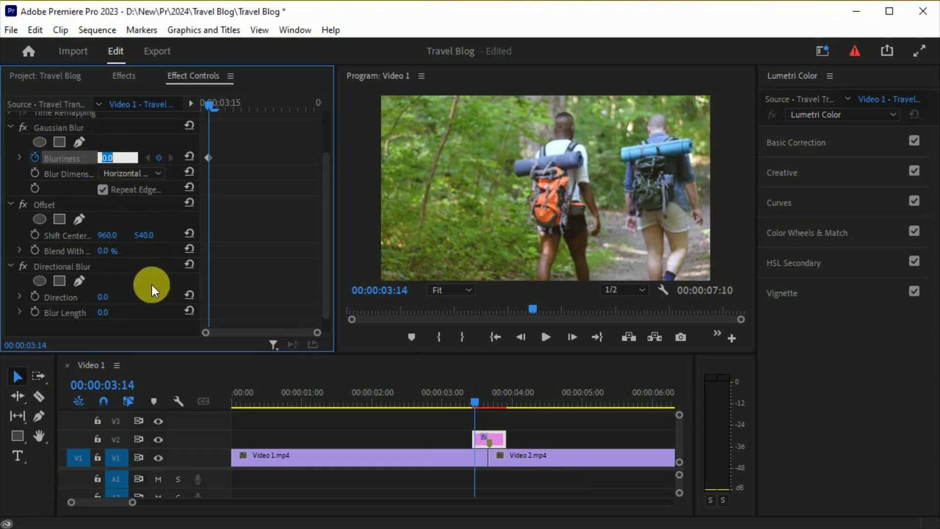
pyautogui.write('7')
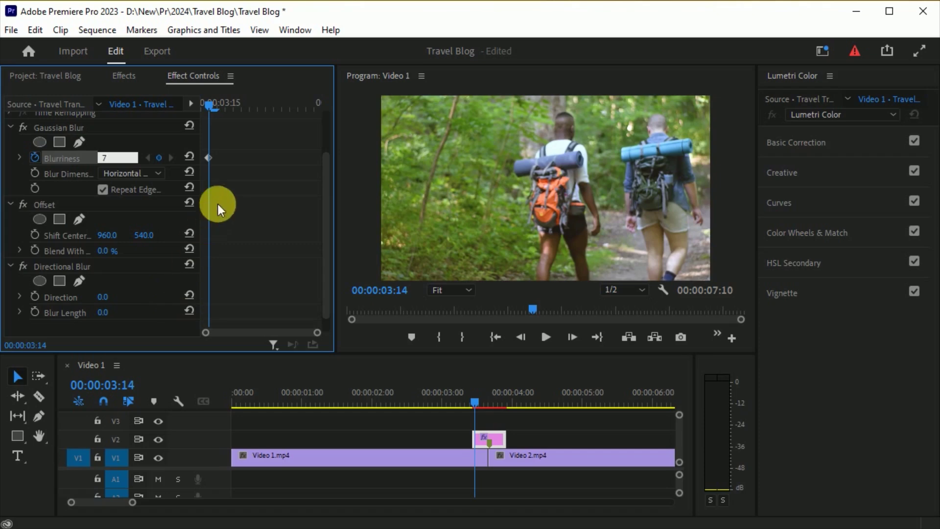
# Set the Gaussian Blur Blurriness to 15 at the layer's center marker, 00:00:03:20.
pyautogui.moveTo(476, 402); pyautogui.dragTo(488, 401)
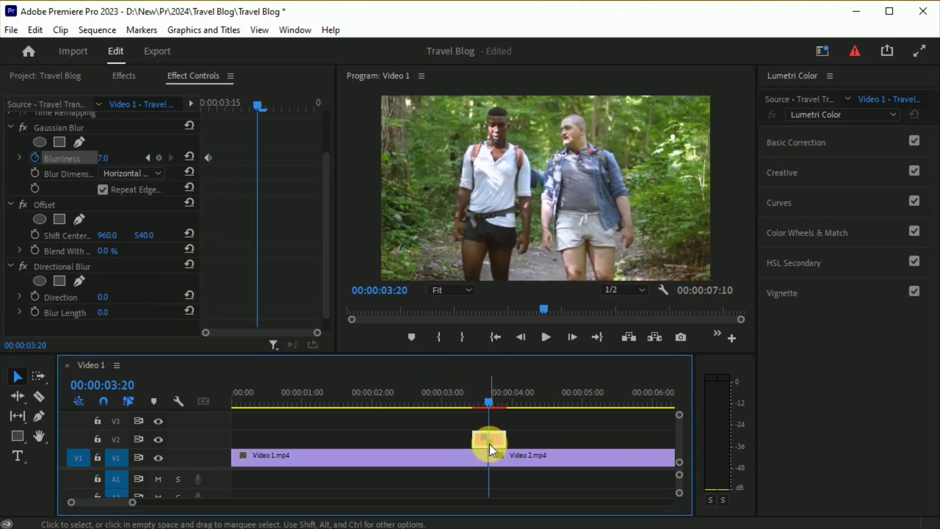
pyautogui.click(69, 174)
pyautogui.write('15')
pyautogui.press('Return')
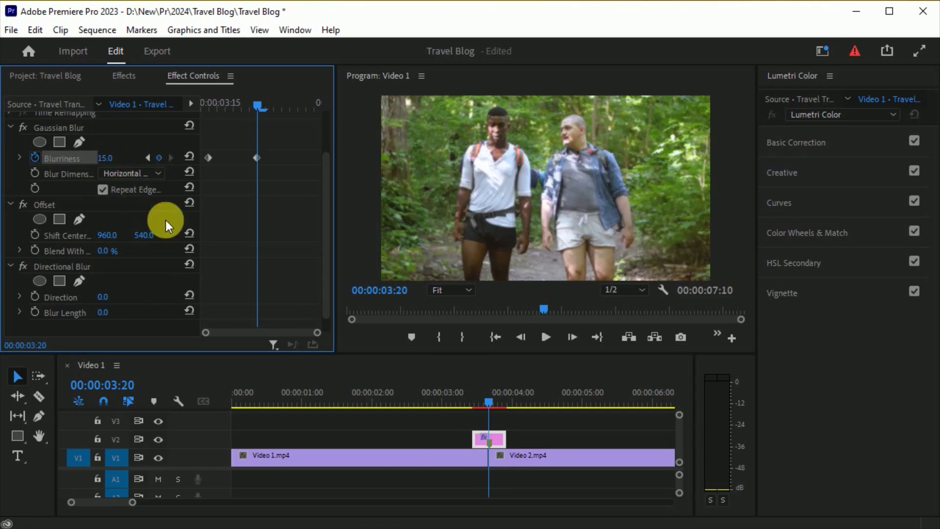
# Set the Gaussian Blur Blurriness to 7 at 00:00:03:26, near the end of the layer.
pyautogui.moveTo(495, 399); pyautogui.dragTo(506, 402)
pyautogui.click(105, 158)
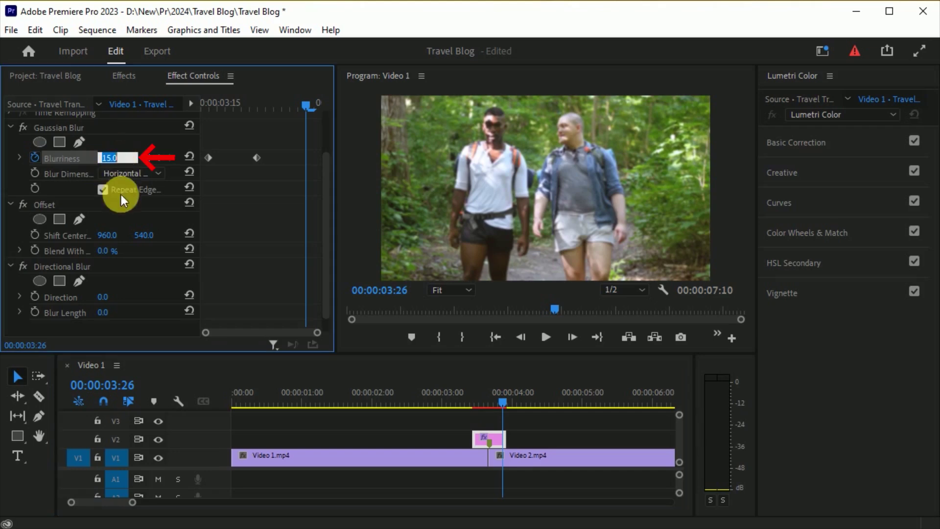
pyautogui.write('7')
pyautogui.press('Return')
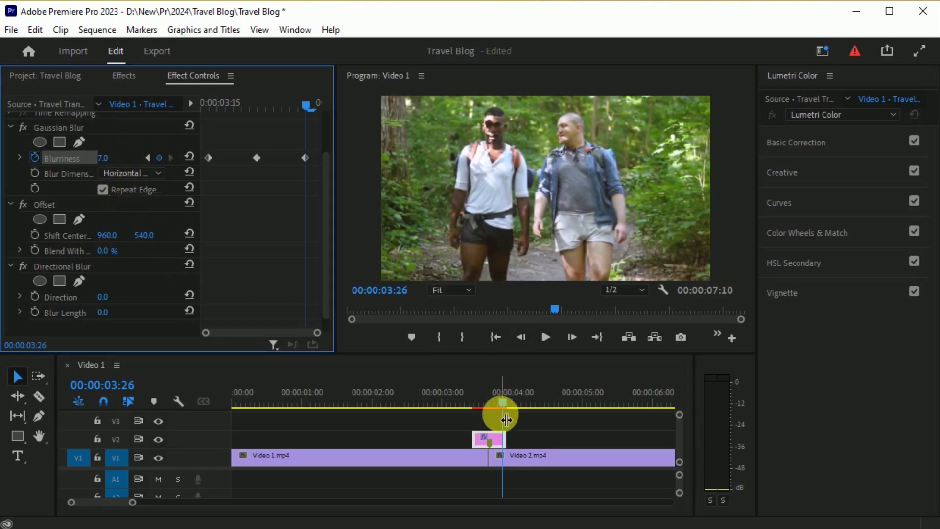
# Start keyframing the Offset effect's Shift Center at 00:00:03:14 with a horizontal value of -970.
pyautogui.moveTo(306, 107); pyautogui.dragTo(224, 123)
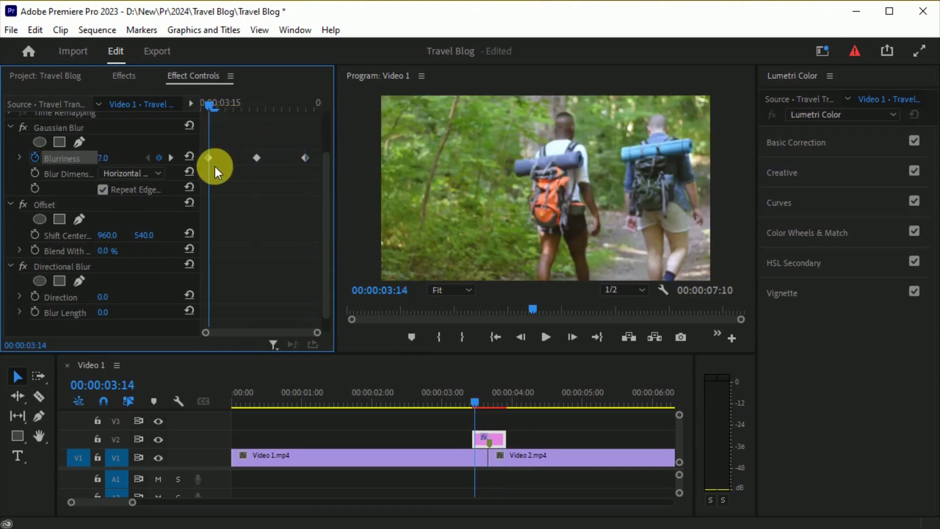
pyautogui.click(34, 234)
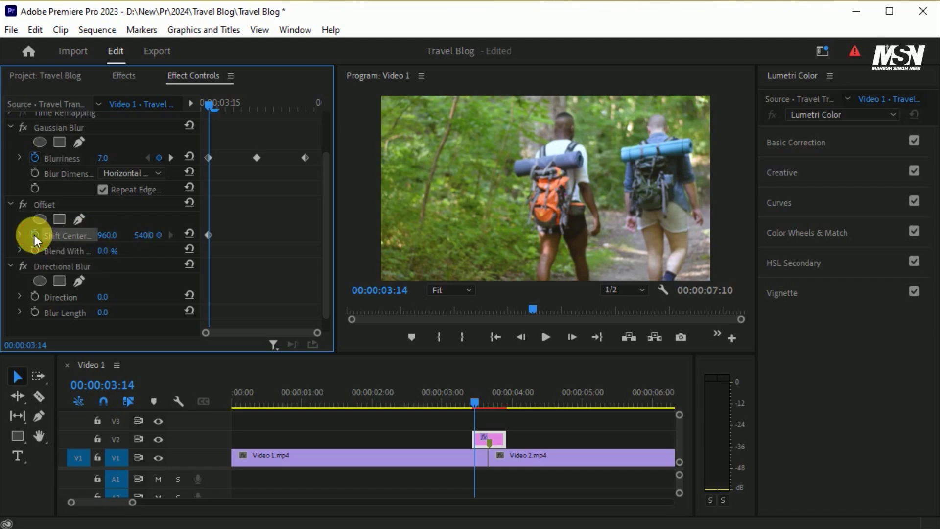
pyautogui.moveTo(116, 240); pyautogui.dragTo(15, 240)
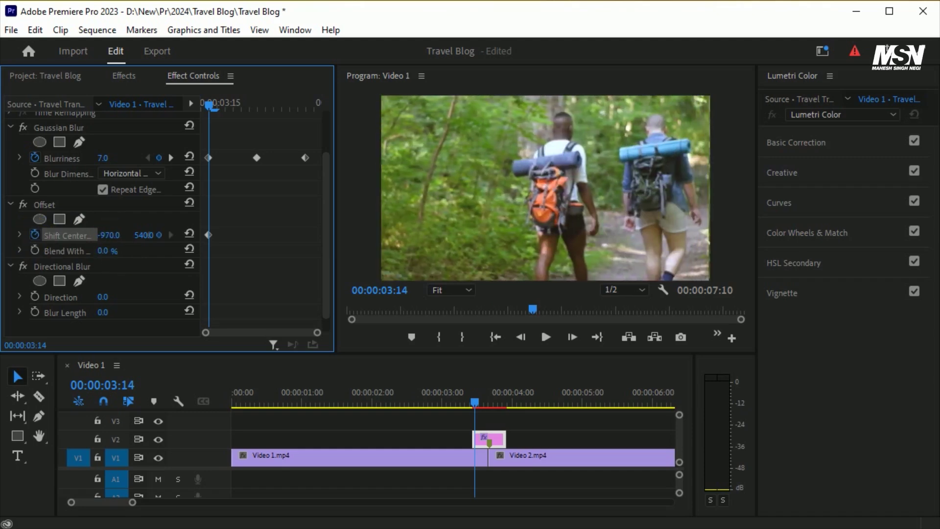
# Add a Shift Center keyframe for Offset at 00:00:03:26, reset to the default 960, 540.
pyautogui.moveTo(211, 104); pyautogui.dragTo(304, 110)
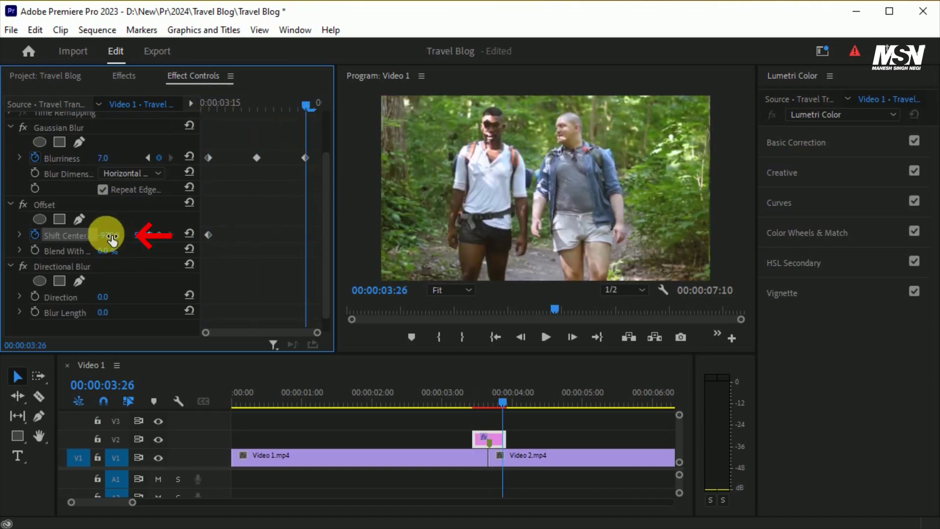
pyautogui.moveTo(114, 244); pyautogui.dragTo(182, 244)
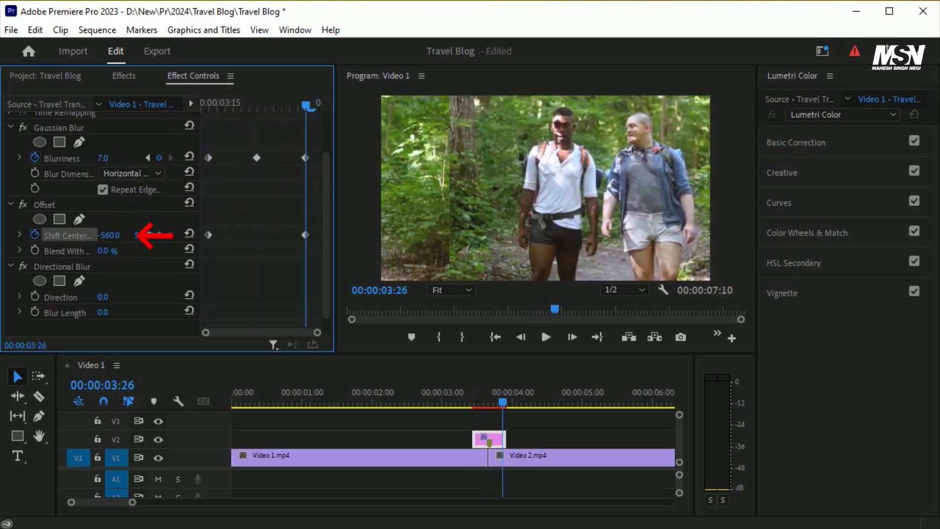
pyautogui.click(190, 234)
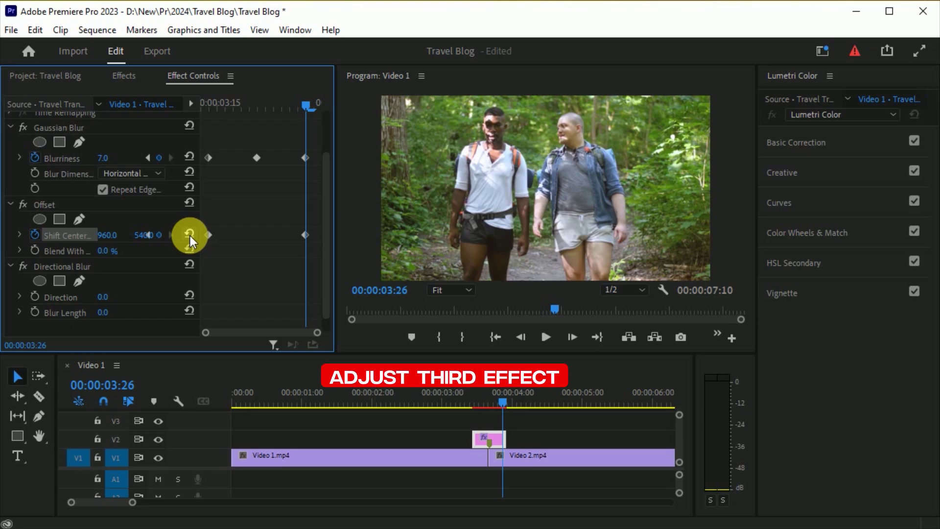
# Keyframe the Directional Blur's Blur Length at 0 on 00:00:03:14 and at 180 on 00:00:03:20.
pyautogui.scroll(-1, 190, 236)
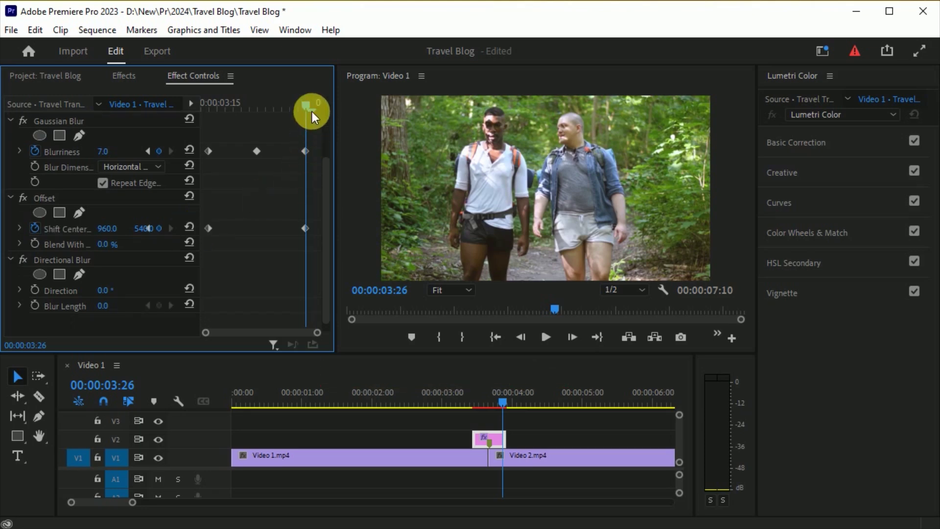
pyautogui.moveTo(309, 109); pyautogui.dragTo(228, 128)
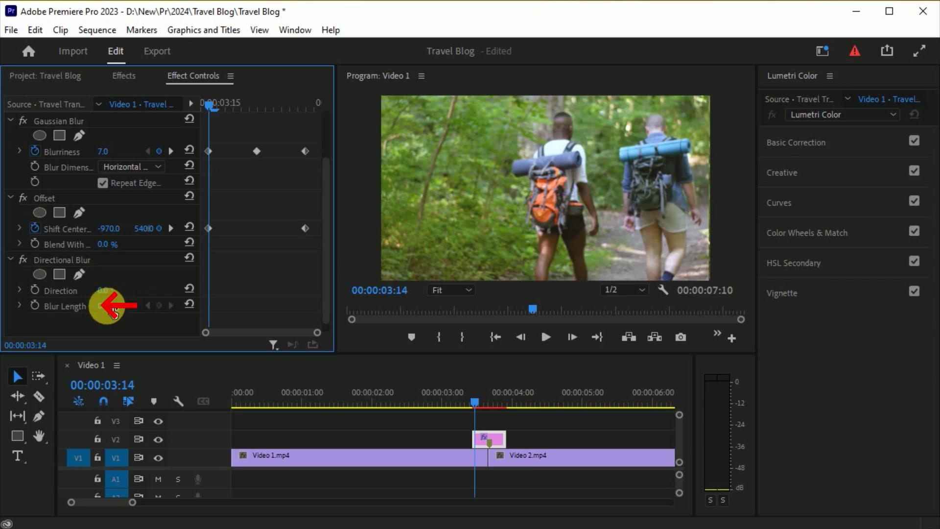
pyautogui.click(34, 305)
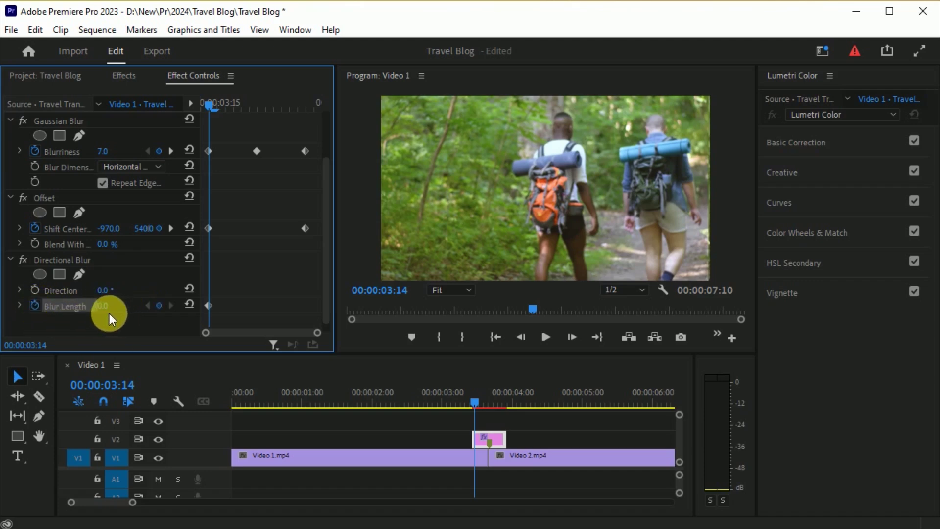
pyautogui.moveTo(213, 107); pyautogui.dragTo(251, 115)
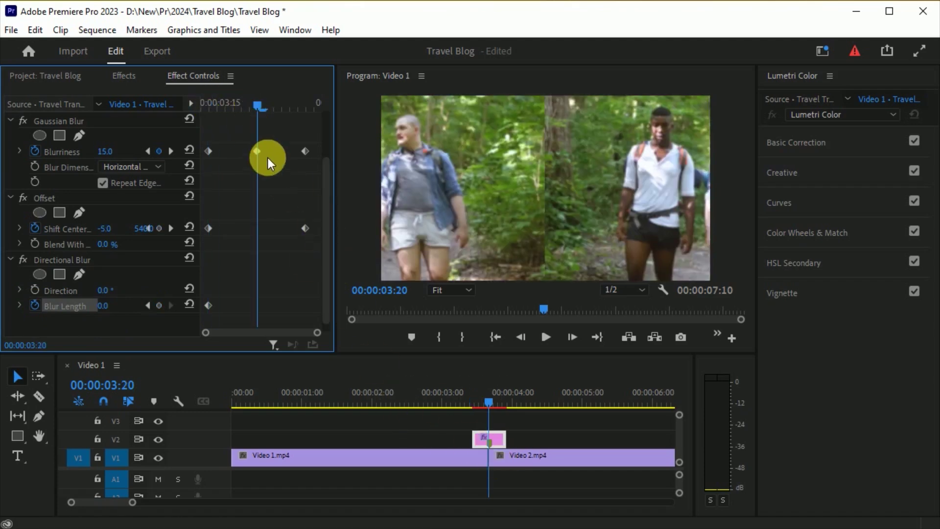
pyautogui.click(104, 305)
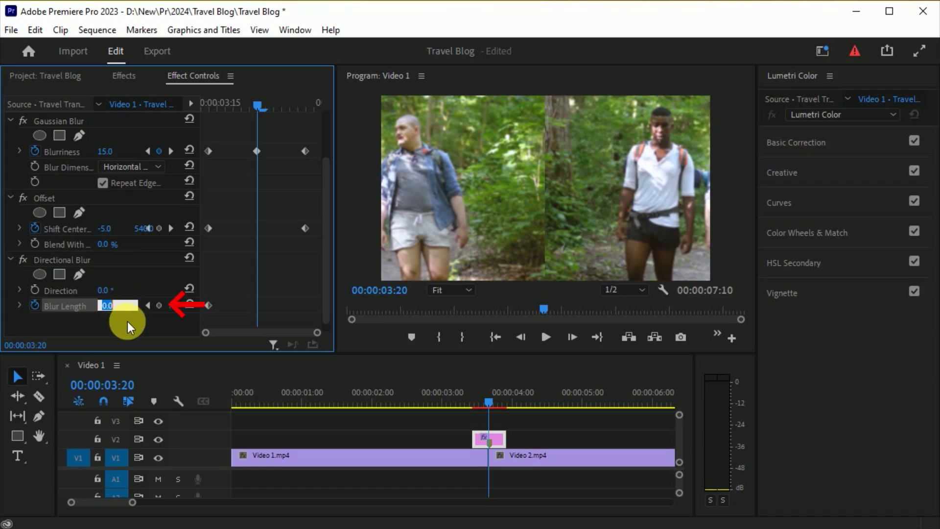
pyautogui.write('180')
pyautogui.press('Return')
# Set the Directional Blur's Direction to 90° and reset its Blur Length to 0 at 00:00:03:26.
pyautogui.click(104, 290)
pyautogui.write('90')
pyautogui.press('Return')
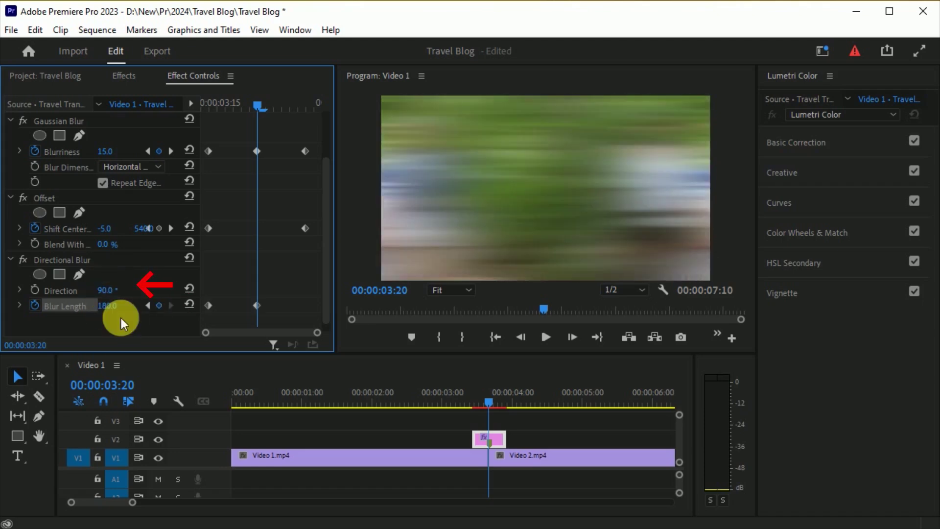
pyautogui.moveTo(283, 112); pyautogui.dragTo(307, 130)
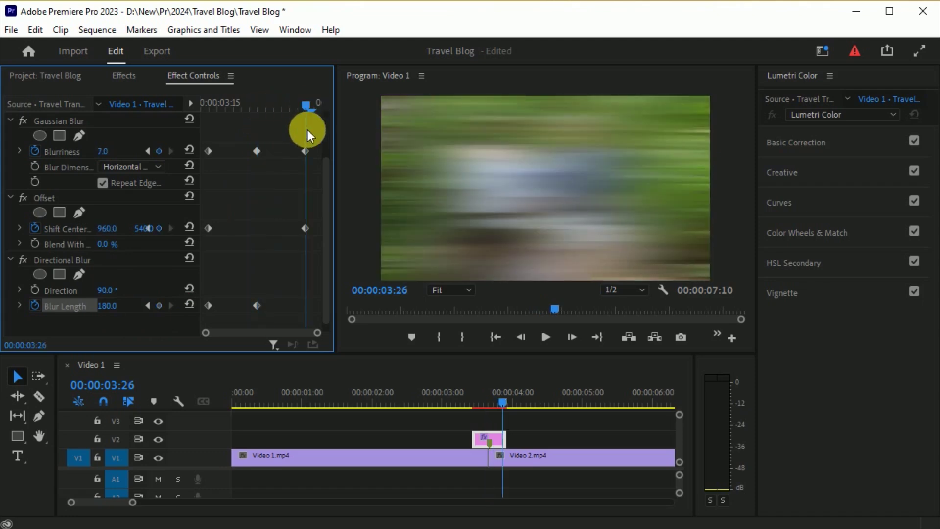
pyautogui.click(188, 304)
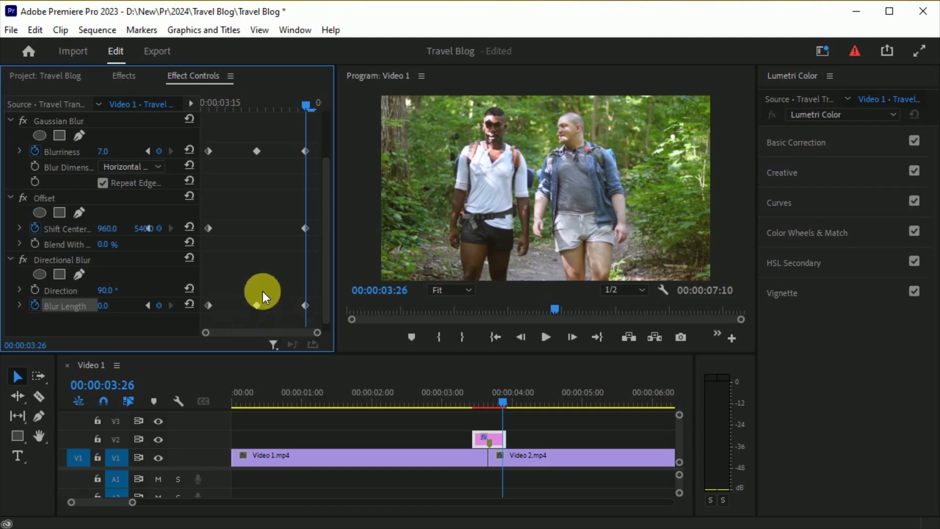
# Apply Ease In temporal interpolation to the first keyframes of Blurriness, Shift Center and Blur Length.
pyautogui.moveTo(224, 147); pyautogui.dragTo(207, 320)
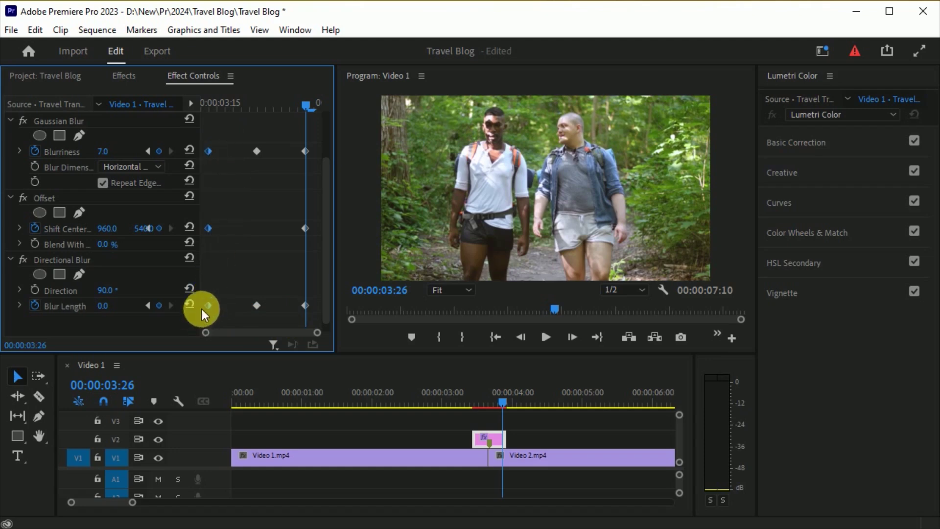
pyautogui.rightClick(210, 151)
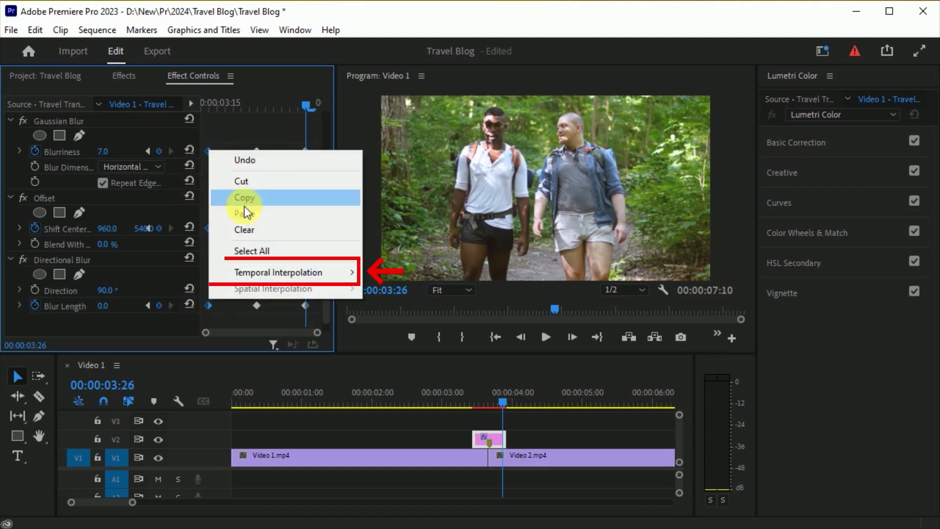
pyautogui.moveTo(261, 272)
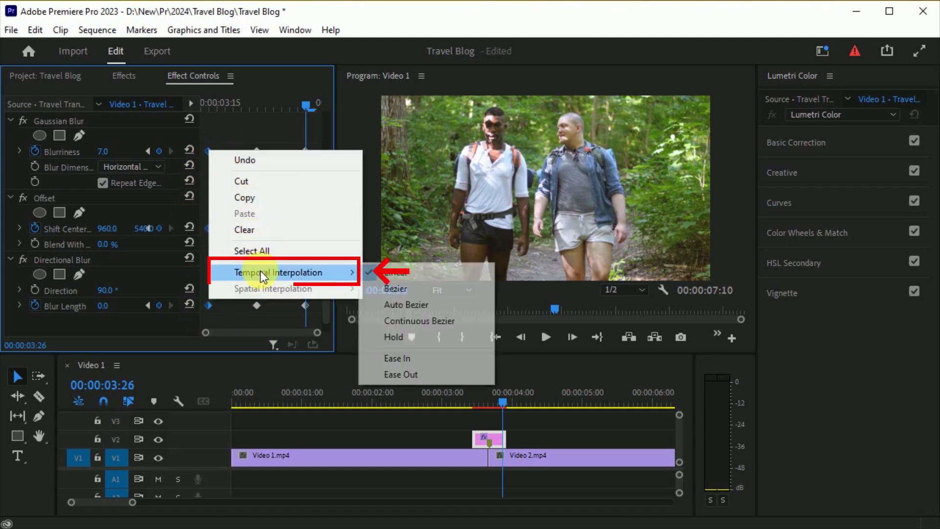
pyautogui.click(404, 358)
# Apply Ease Out temporal interpolation to the last keyframes of Blurriness, Shift Center and Blur Length.
pyautogui.moveTo(286, 133); pyautogui.dragTo(323, 318)
pyautogui.rightClick(304, 151)
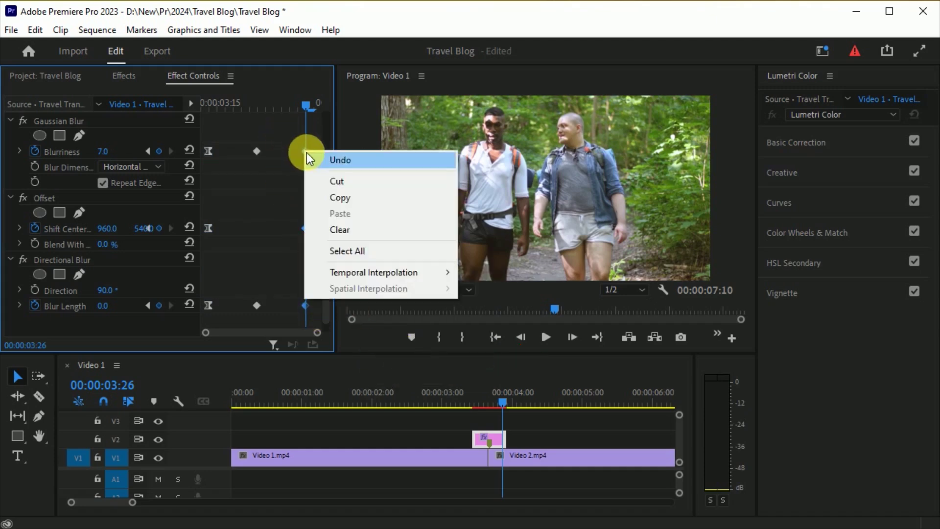
pyautogui.moveTo(351, 271)
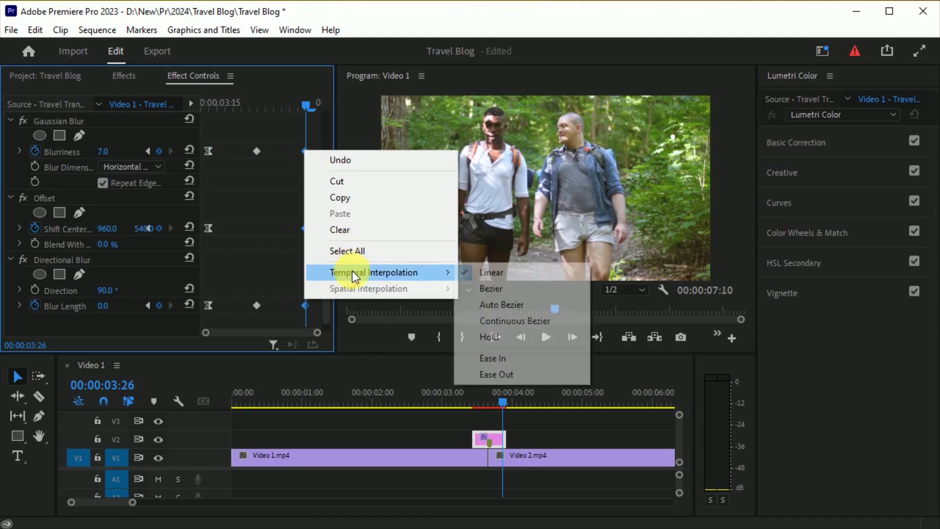
pyautogui.click(490, 374)
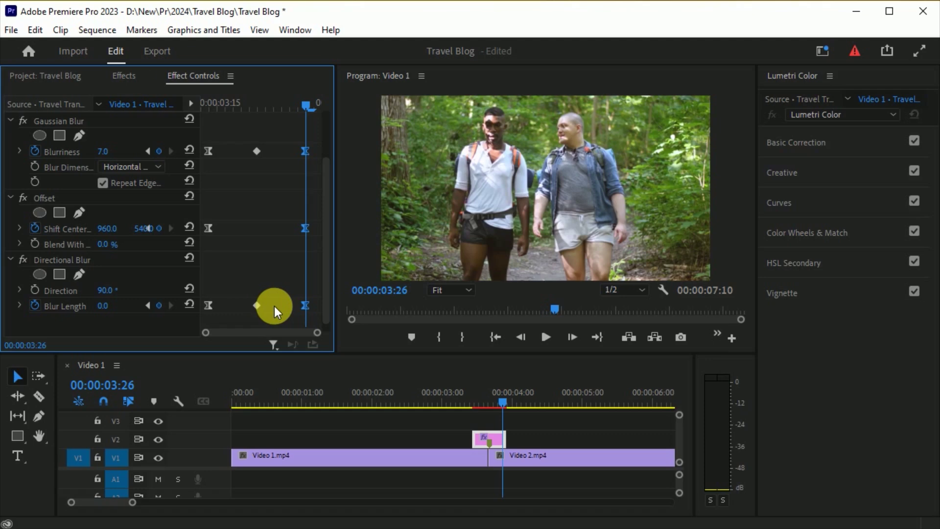
# Add Video 3.mp4 to the timeline, trim it to end at 00:00:03:20, and place it on V1 directly after Video 2.mp4.
pyautogui.click(49, 75)
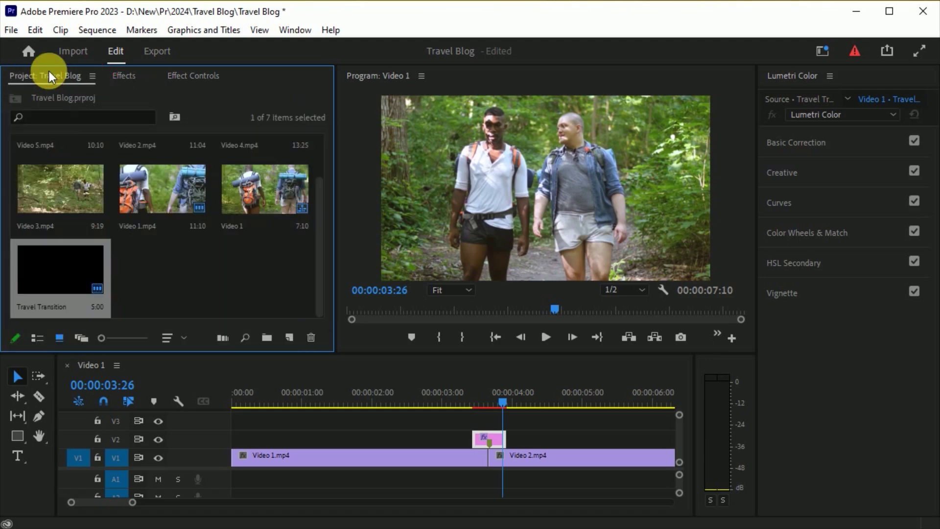
pyautogui.moveTo(132, 502); pyautogui.dragTo(184, 504)
pyautogui.moveTo(81, 203); pyautogui.dragTo(410, 454)
pyautogui.moveTo(309, 402); pyautogui.dragTo(411, 416)
pyautogui.moveTo(430, 456); pyautogui.dragTo(264, 420)
pyautogui.moveTo(324, 415); pyautogui.dragTo(315, 409)
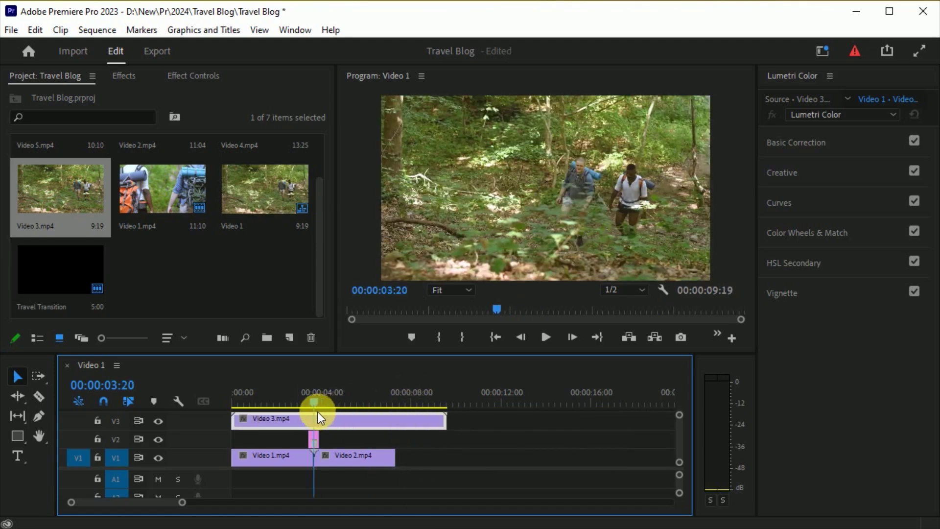
pyautogui.moveTo(445, 420); pyautogui.dragTo(310, 420)
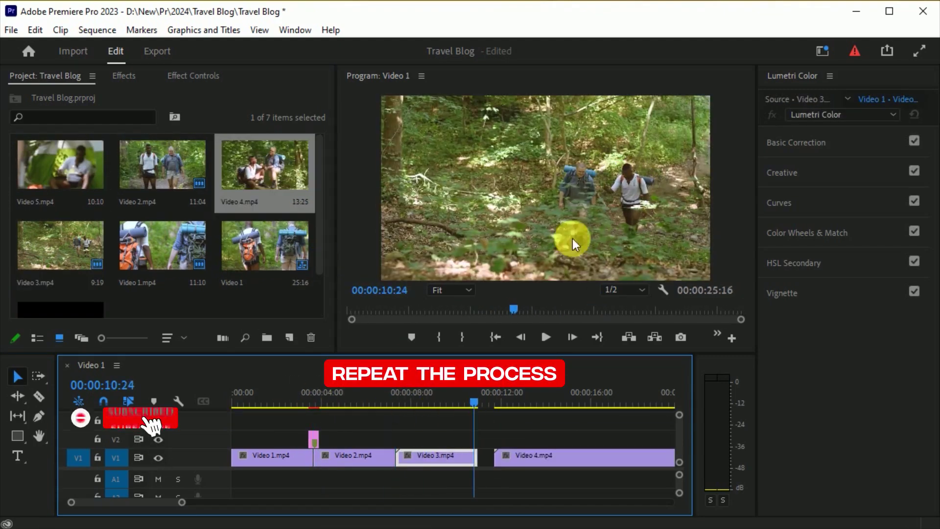
# Cut off and delete the unwanted section of Video 4.mp4, and butt the shortened clip against Video 3.mp4 on V1.
pyautogui.moveTo(507, 460); pyautogui.dragTo(490, 459)
pyautogui.moveTo(474, 402); pyautogui.dragTo(483, 408)
pyautogui.click(39, 396)
pyautogui.moveTo(506, 459)
pyautogui.mouseDown()
pyautogui.moveTo(424, 441)
pyautogui.moveTo(515, 443)
pyautogui.moveTo(494, 458)
pyautogui.mouseUp()
pyautogui.click(478, 439)
pyautogui.press('Delete')
# Append Video 5.mp4 after Video 4.mp4, cut away its unwanted opening, and trim its end to 00:00:20:00.
pyautogui.moveTo(61, 165); pyautogui.dragTo(563, 459)
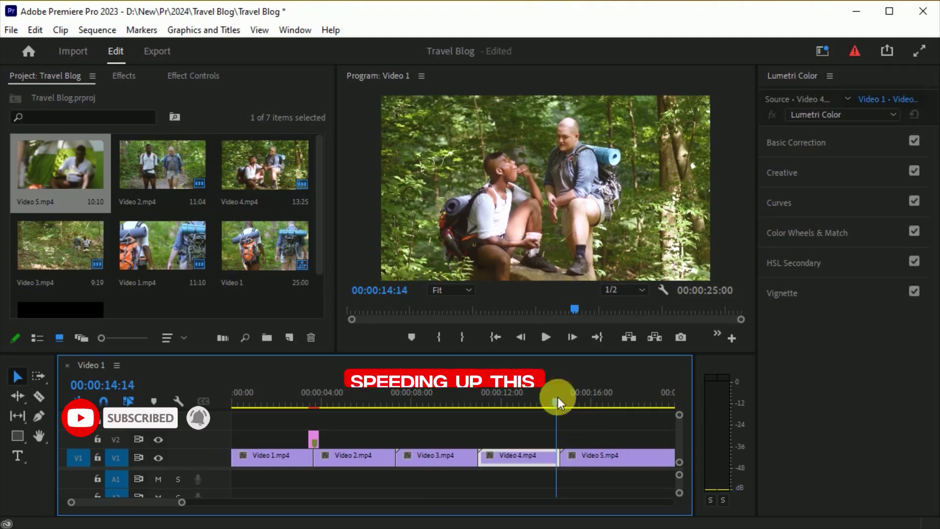
pyautogui.moveTo(555, 400); pyautogui.dragTo(586, 401)
pyautogui.moveTo(567, 461); pyautogui.dragTo(484, 442)
pyautogui.click(39, 397)
pyautogui.click(585, 439)
pyautogui.click(20, 376)
pyautogui.press('Delete')
pyautogui.moveTo(542, 440); pyautogui.dragTo(624, 458)
pyautogui.moveTo(585, 401); pyautogui.dragTo(652, 401)
pyautogui.moveTo(639, 458); pyautogui.dragTo(652, 458)
# Copy the Travel Transition layer on V2 to the cut between Video 2.mp4 and Video 3.mp4, with its marker at 00:00:07:10.
pyautogui.moveTo(651, 401); pyautogui.dragTo(392, 425)
pyautogui.click(307, 436)
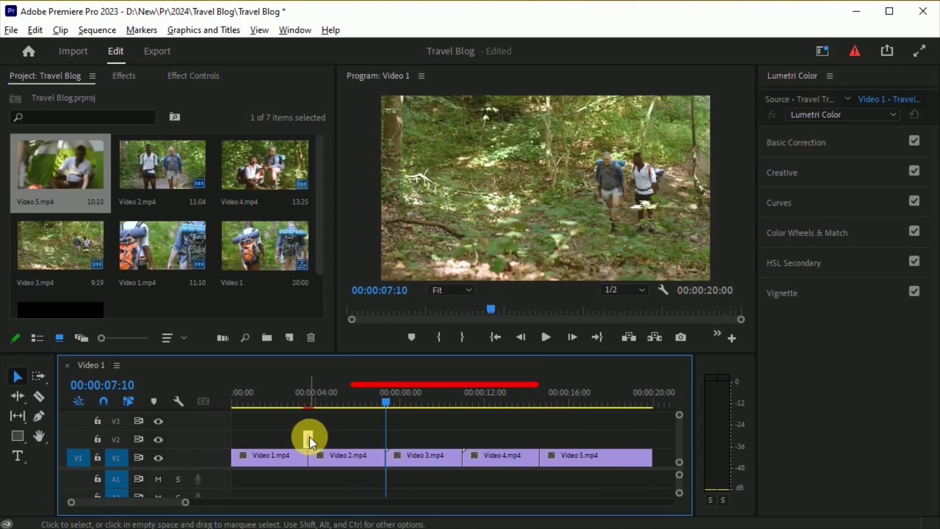
pyautogui.moveTo(309, 437); pyautogui.dragTo(387, 443)
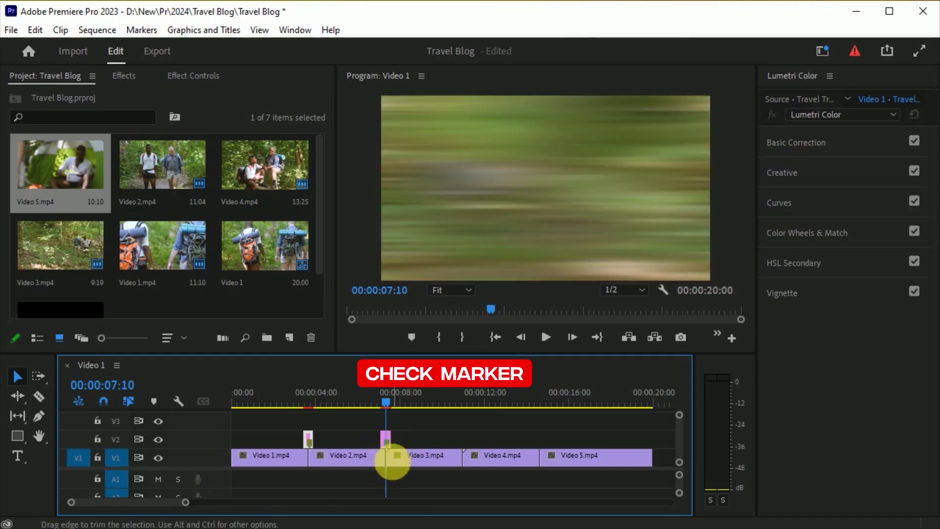
pyautogui.click(424, 425)
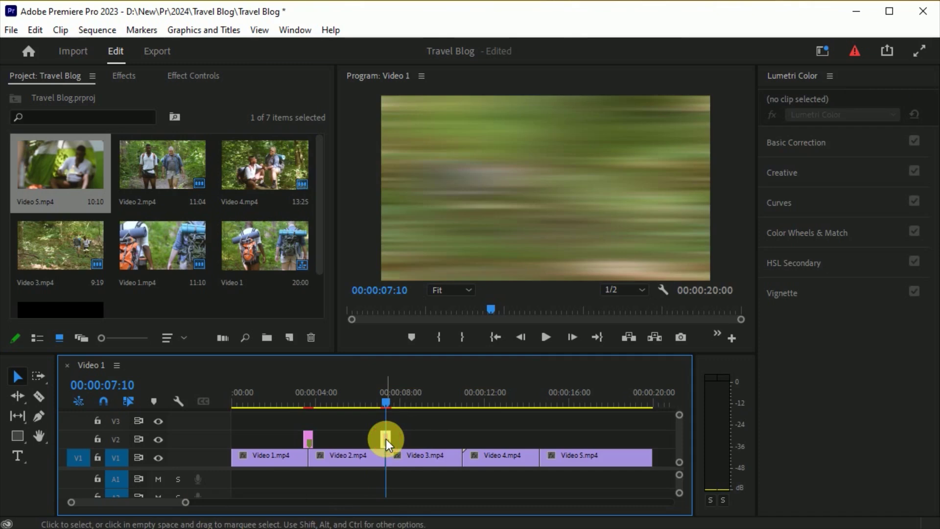
# Set the Directional Blur's Direction to 0° on the transition between Video 2.mp4 and Video 3.mp4.
pyautogui.click(386, 439)
pyautogui.click(192, 74)
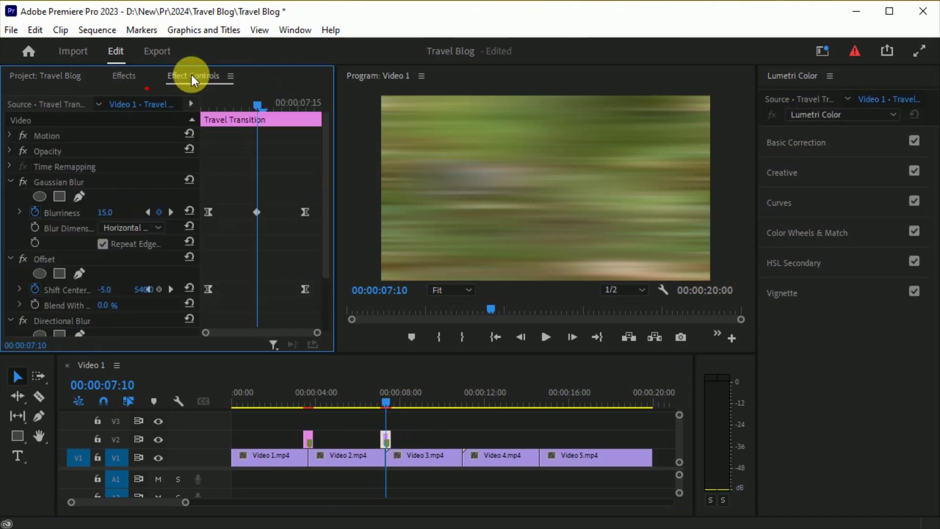
pyautogui.scroll(-5, 322, 281)
pyautogui.click(105, 282)
pyautogui.write('9')
pyautogui.press('Return')
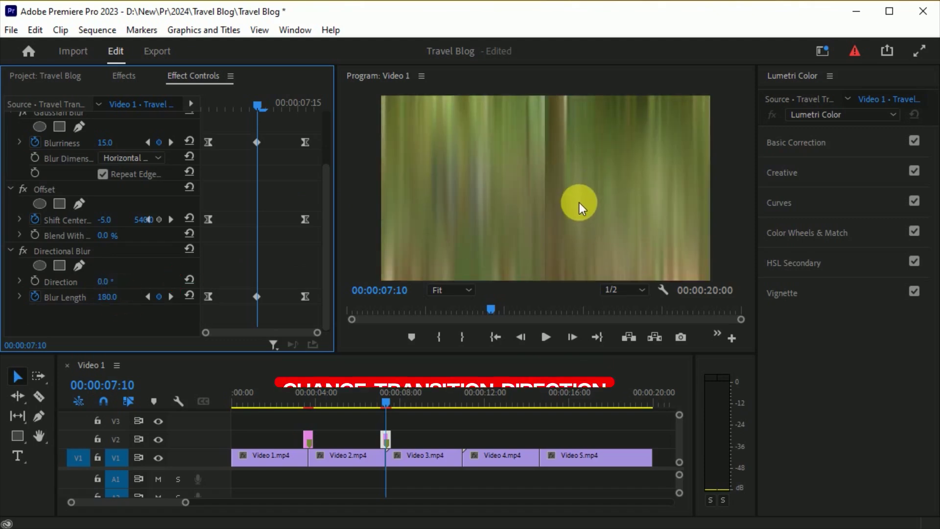
# Copy the second transition to the Video 3–Video 4 cut at 00:00:11:00 and set its Directional Blur Direction to 50°.
pyautogui.moveTo(386, 403); pyautogui.dragTo(459, 415)
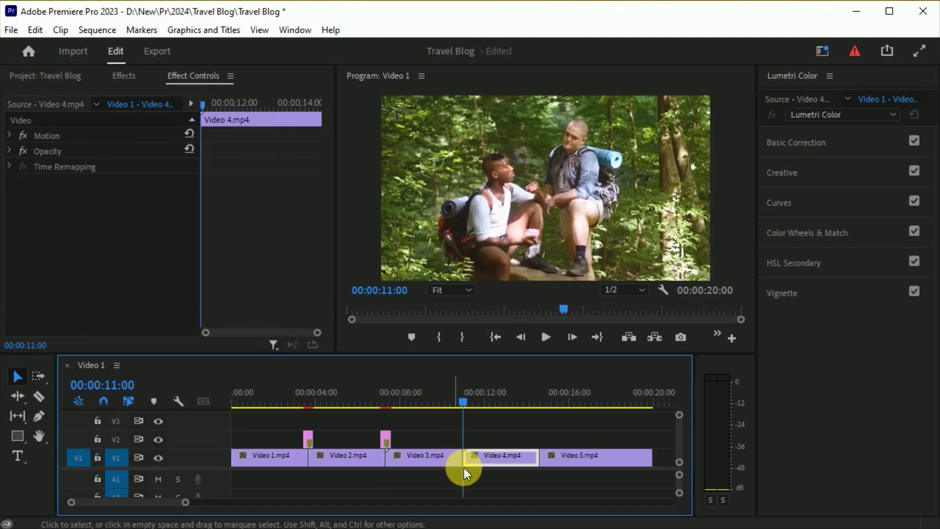
pyautogui.moveTo(386, 439); pyautogui.dragTo(463, 443)
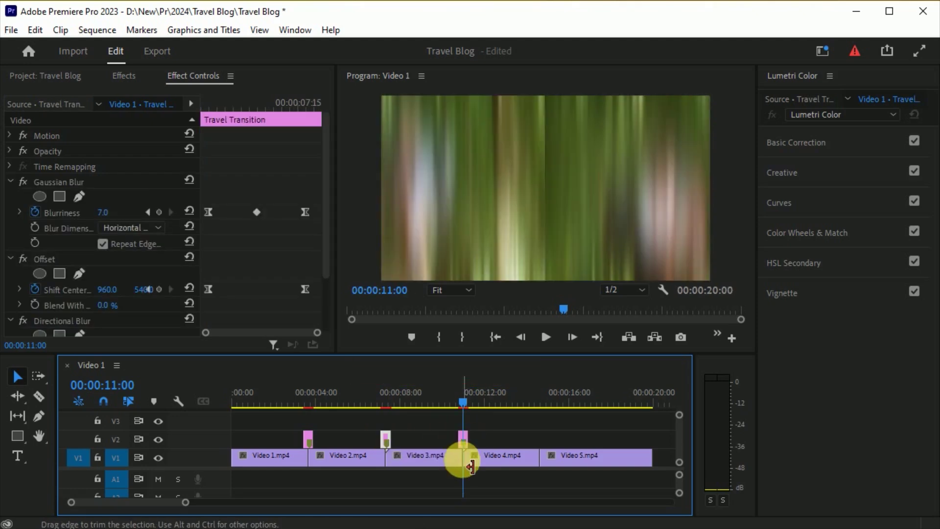
pyautogui.click(463, 440)
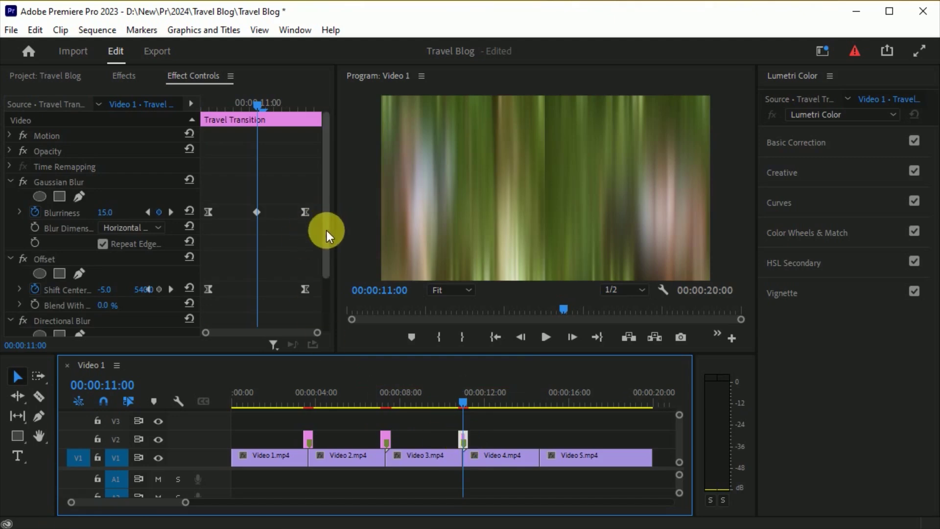
pyautogui.moveTo(325, 227); pyautogui.dragTo(330, 310)
pyautogui.click(108, 280)
pyautogui.write('50')
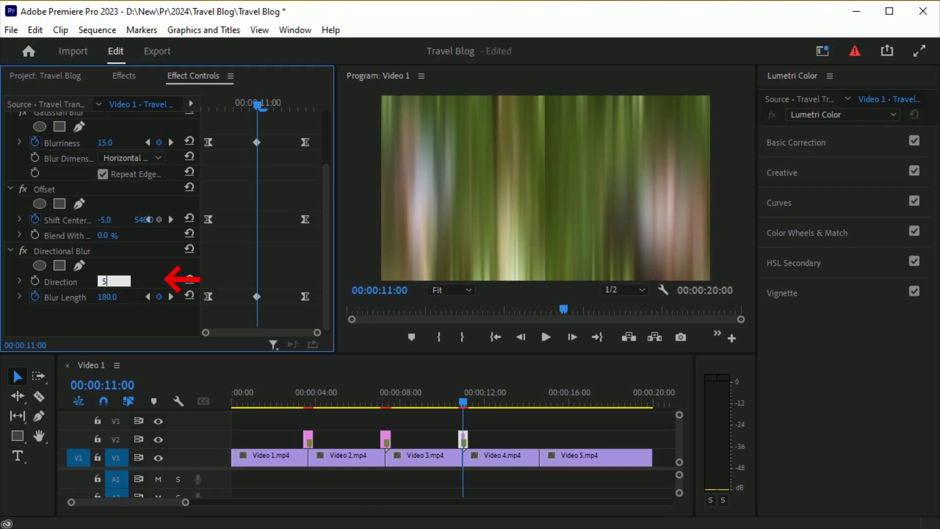
pyautogui.press('Return')
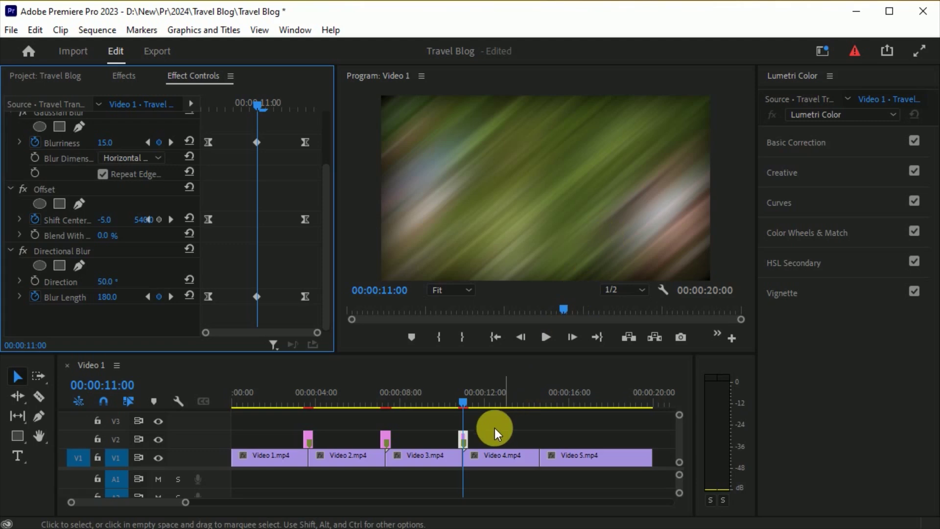
# Copy the first transition to the cut between Video 4.mp4 and Video 5.mp4, with its marker at 00:00:14:20.
pyautogui.moveTo(465, 401); pyautogui.dragTo(537, 422)
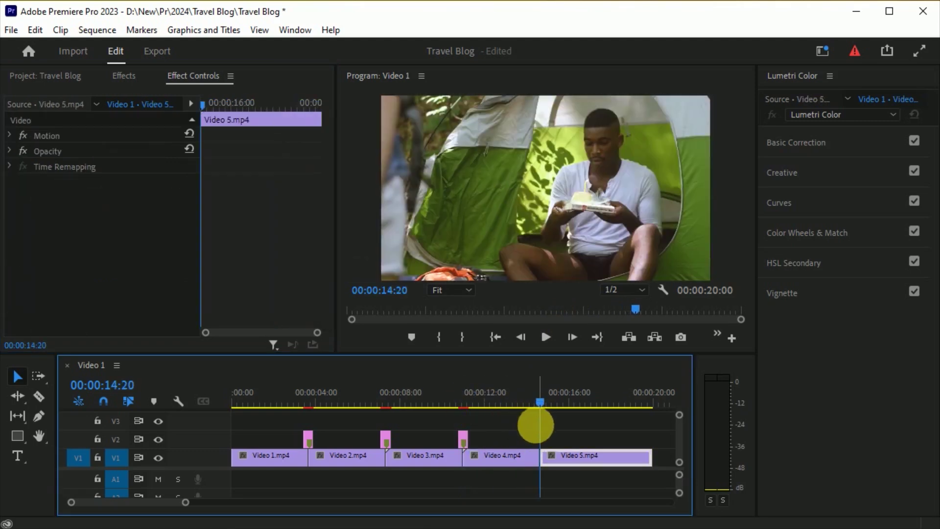
pyautogui.moveTo(310, 436); pyautogui.dragTo(541, 440)
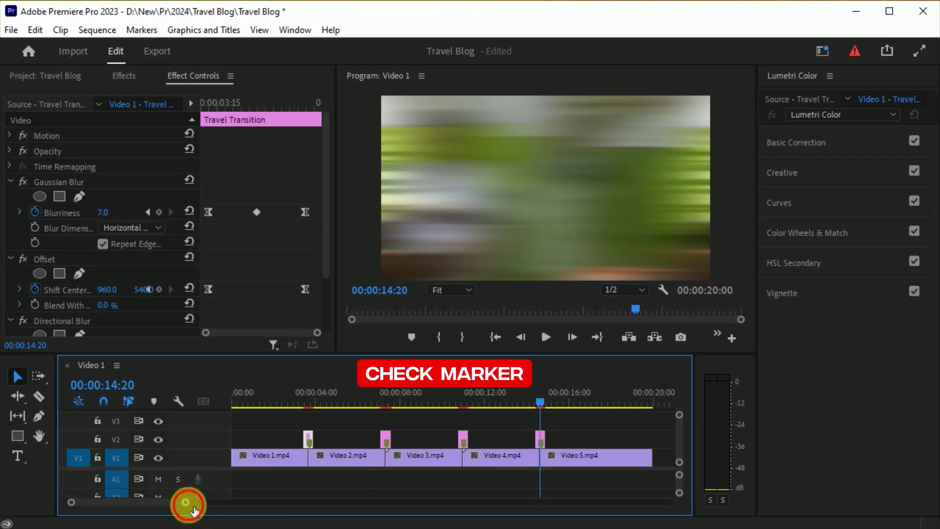
pyautogui.moveTo(188, 502); pyautogui.dragTo(193, 501)
# Duplicate the Travel Transition project item, name the copy Color Grade, and place it on V3 across the whole sequence.
pyautogui.moveTo(514, 398); pyautogui.dragTo(228, 400)
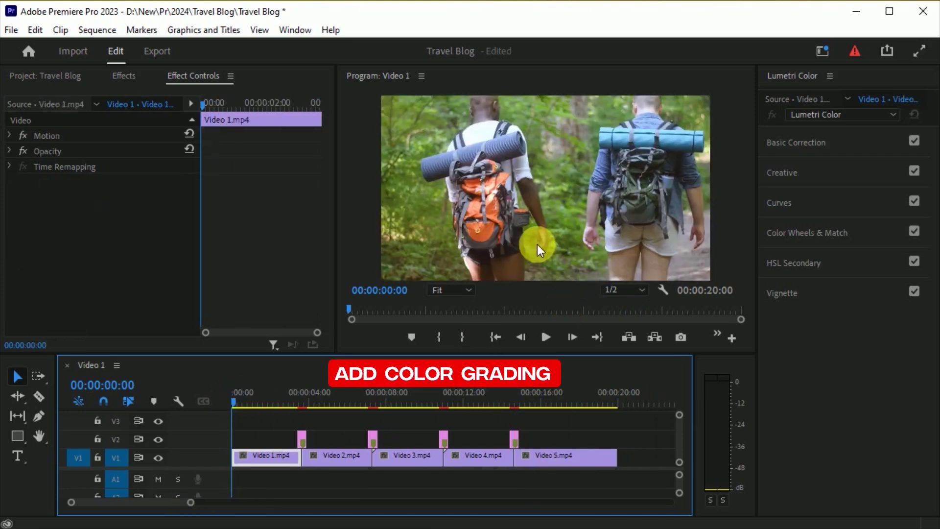
pyautogui.click(75, 78)
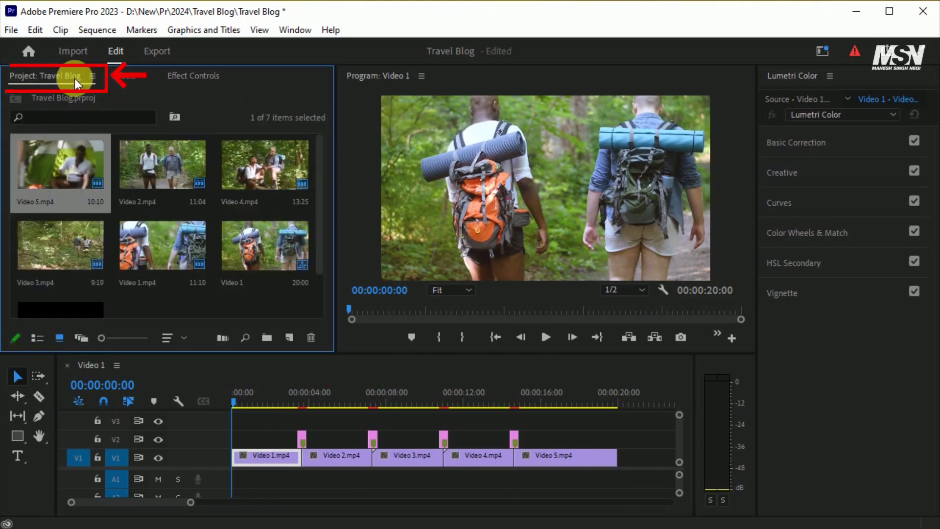
pyautogui.scroll(-1, 65, 268)
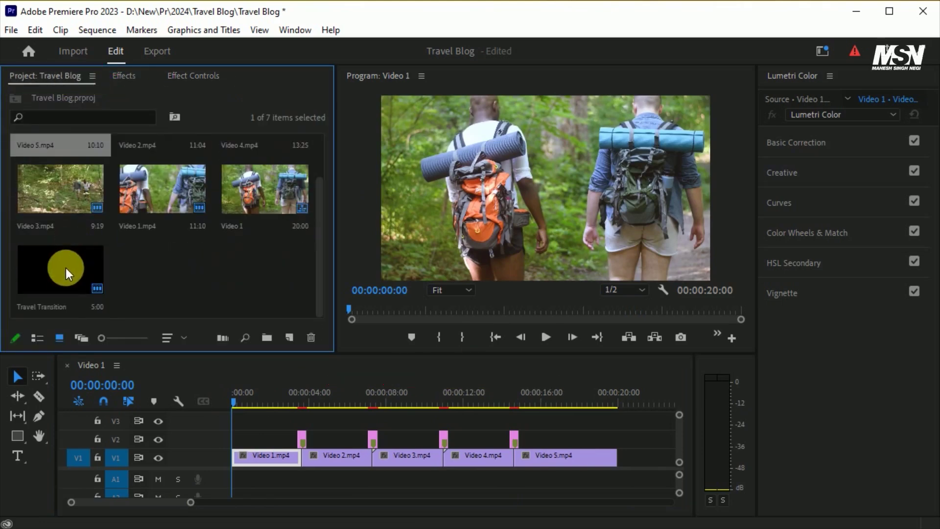
pyautogui.click(66, 268)
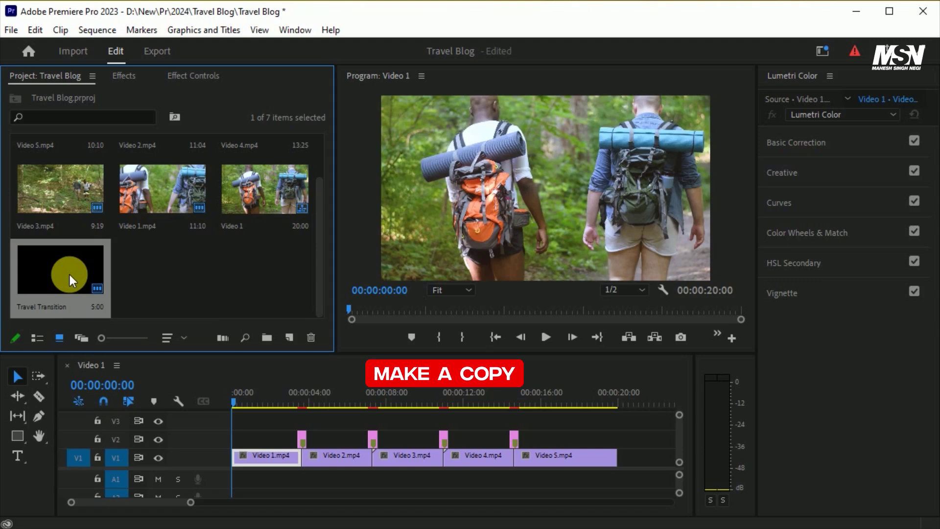
pyautogui.hotkey('ctrl', 'c')
pyautogui.hotkey('ctrl', 'v')
pyautogui.click(143, 302)
pyautogui.write('C')
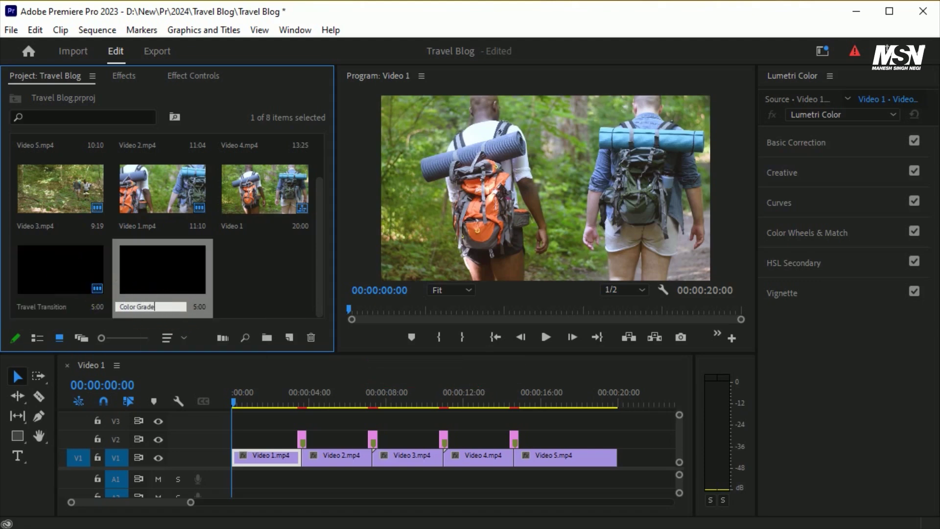
pyautogui.press('Return')
pyautogui.moveTo(175, 283); pyautogui.dragTo(617, 430)
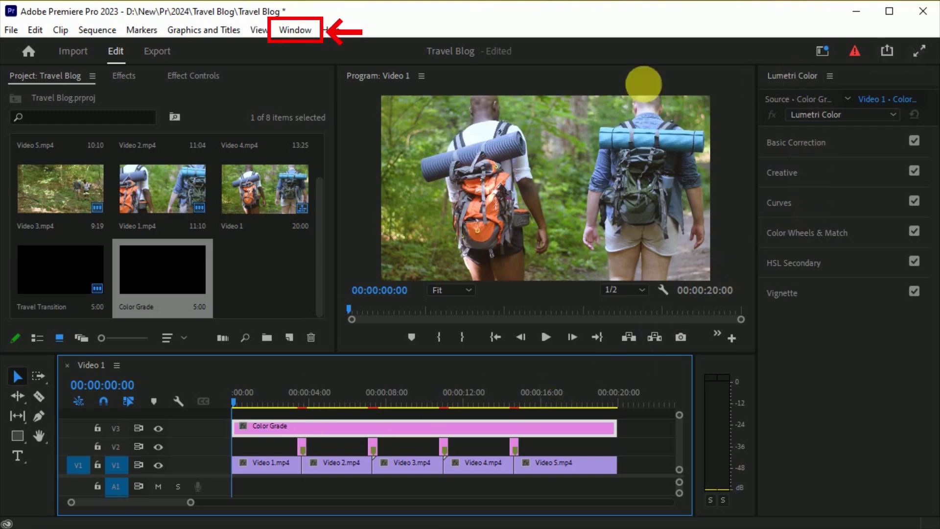
# Apply the SL BIG HDR creative look to the Color Grade layer and compare the picture with V3 hidden and shown.
pyautogui.click(303, 31)
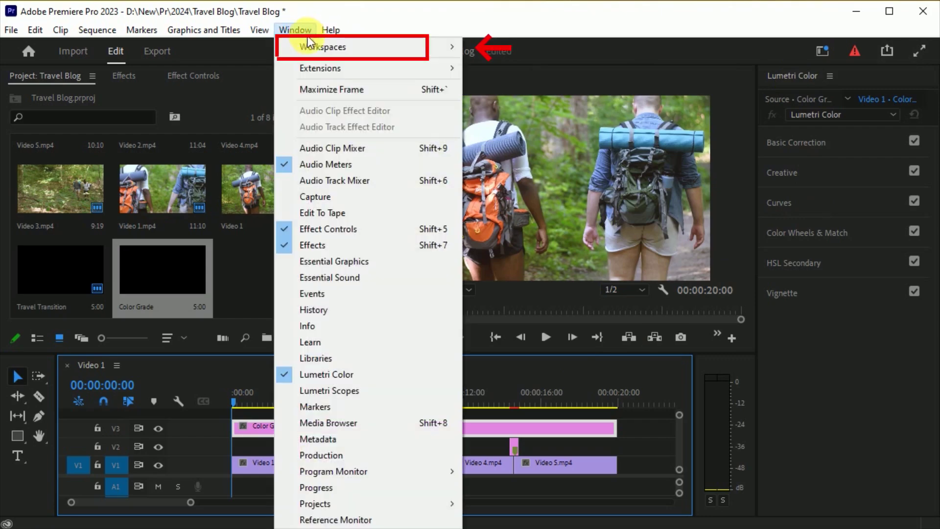
pyautogui.moveTo(313, 43)
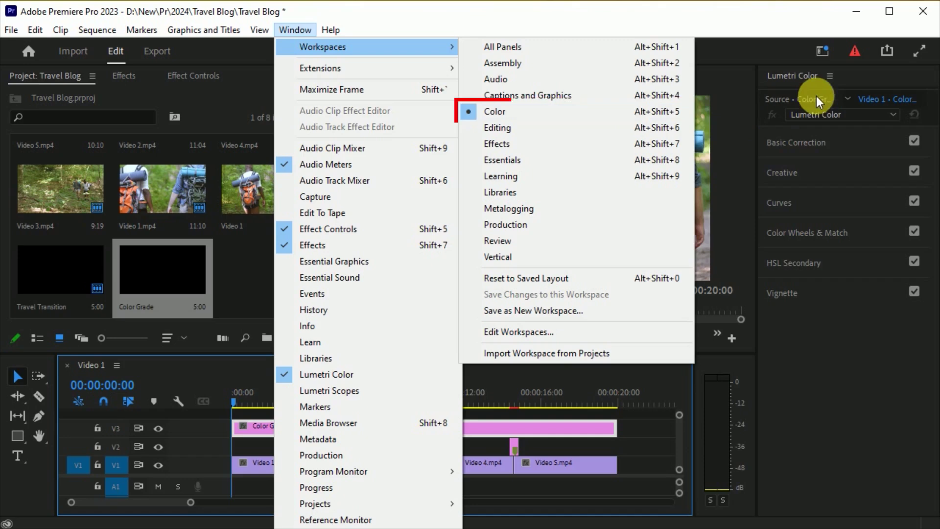
pyautogui.click(802, 81)
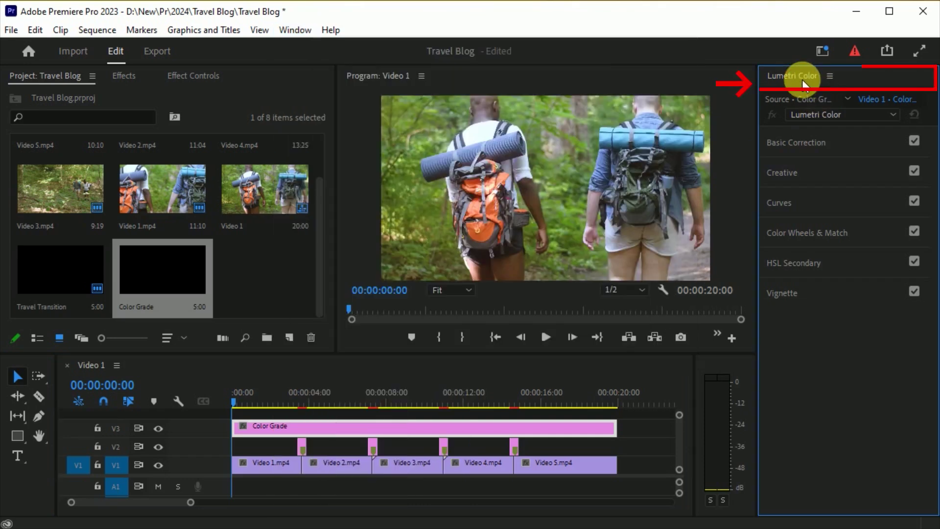
pyautogui.click(830, 169)
pyautogui.scroll(-1, 847, 188)
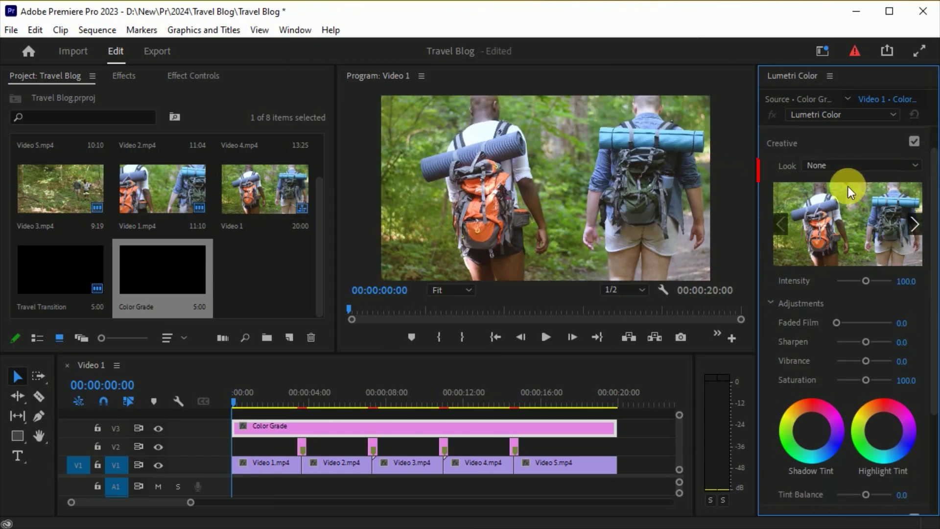
pyautogui.click(879, 166)
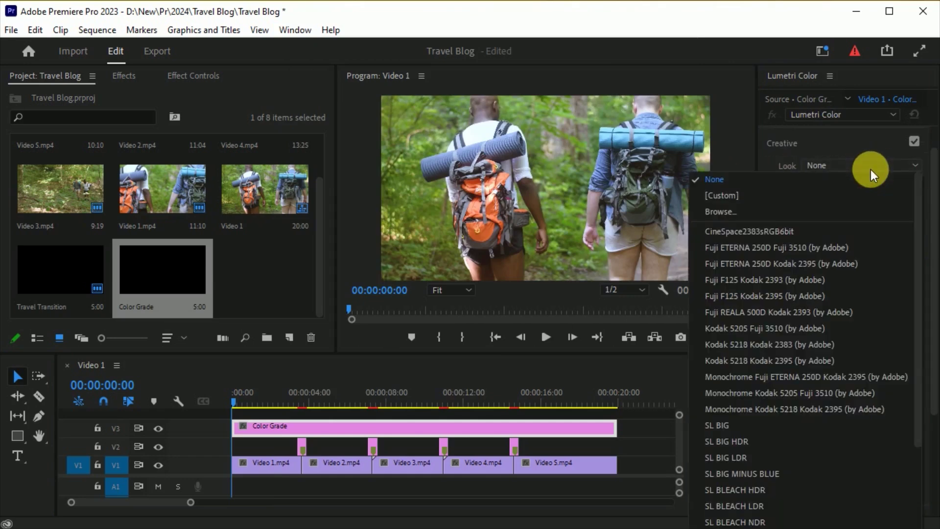
pyautogui.click(780, 445)
pyautogui.click(158, 428)
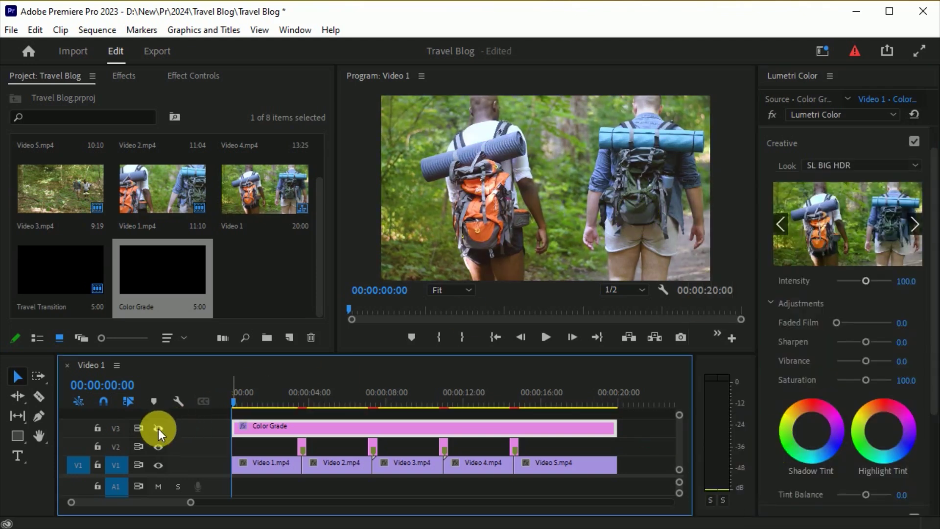
pyautogui.click(158, 428)
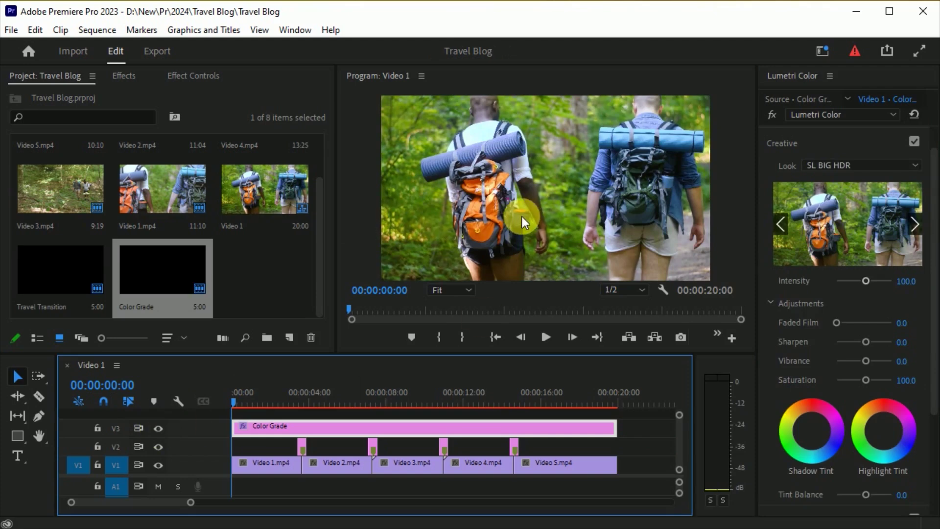
# Render the sequence previews, play the travel blog from the start, and return the playhead to 00:00:00:00.
pyautogui.press('Return')
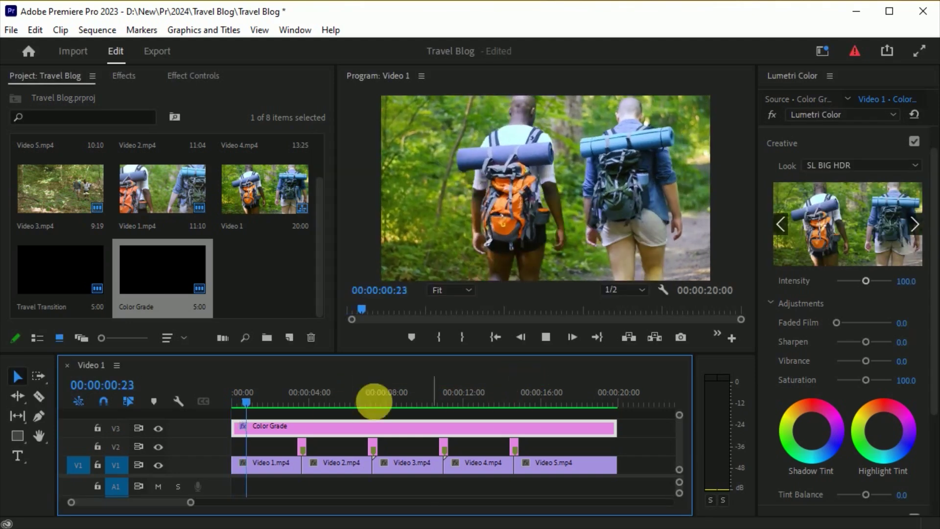
pyautogui.moveTo(256, 401); pyautogui.dragTo(222, 401)
pyautogui.press('space')
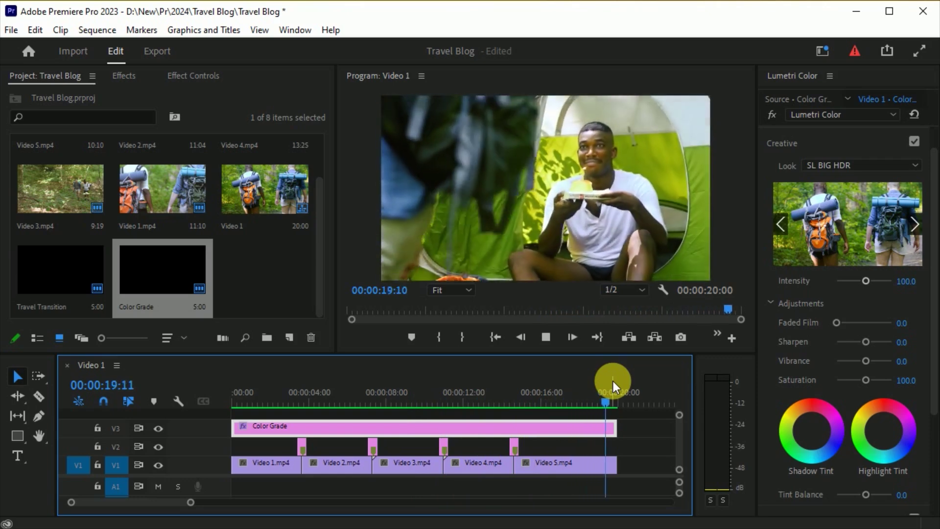
pyautogui.moveTo(619, 399); pyautogui.dragTo(172, 418)
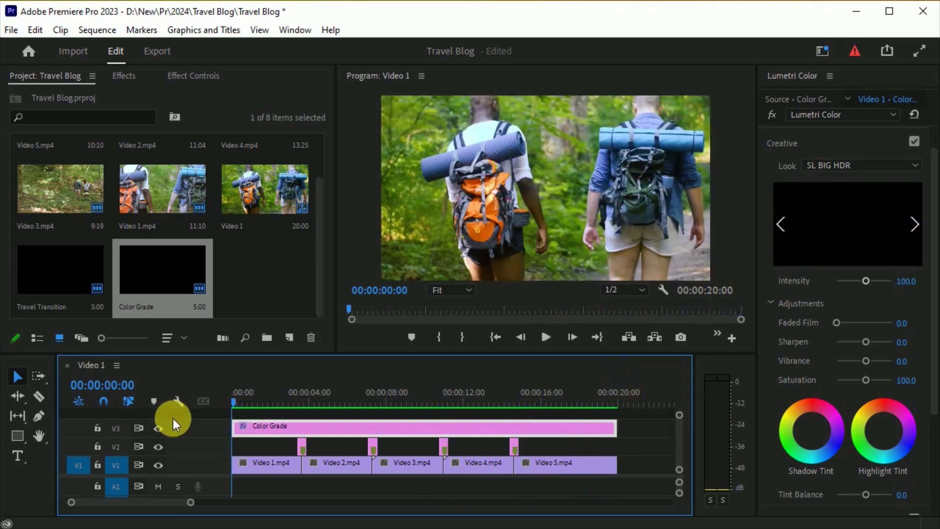